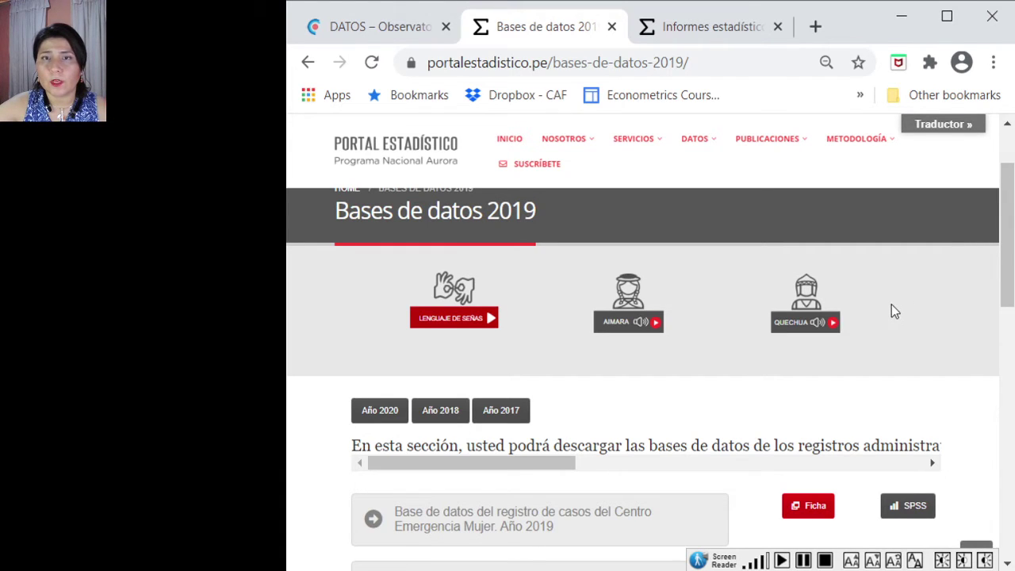
# Review the 2019 databases page for the Centro Emergencia Mujer case registry downloads, then show the statistical reports page
pyautogui.scroll(2, 862, 300)
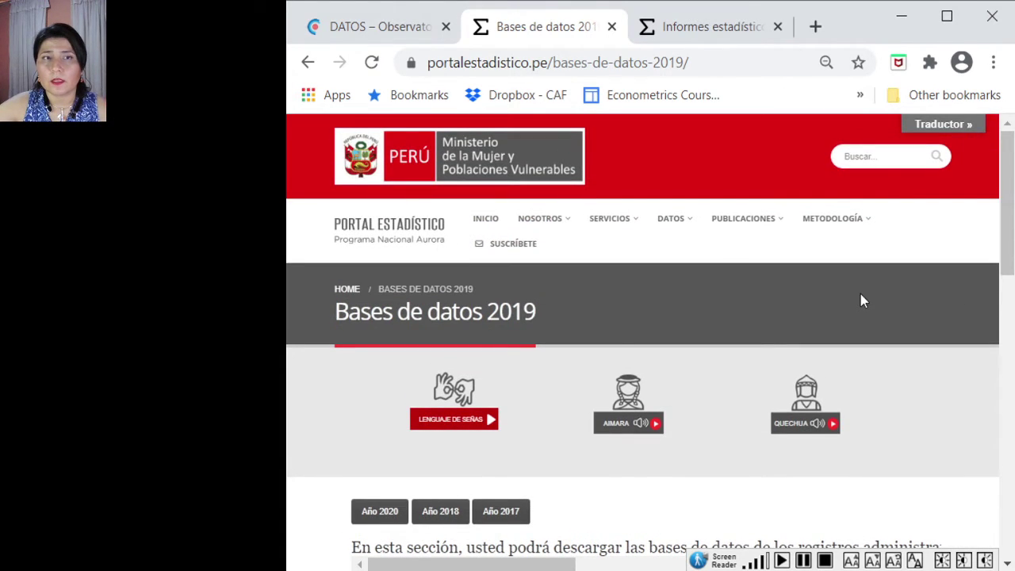
pyautogui.moveTo(694, 222)
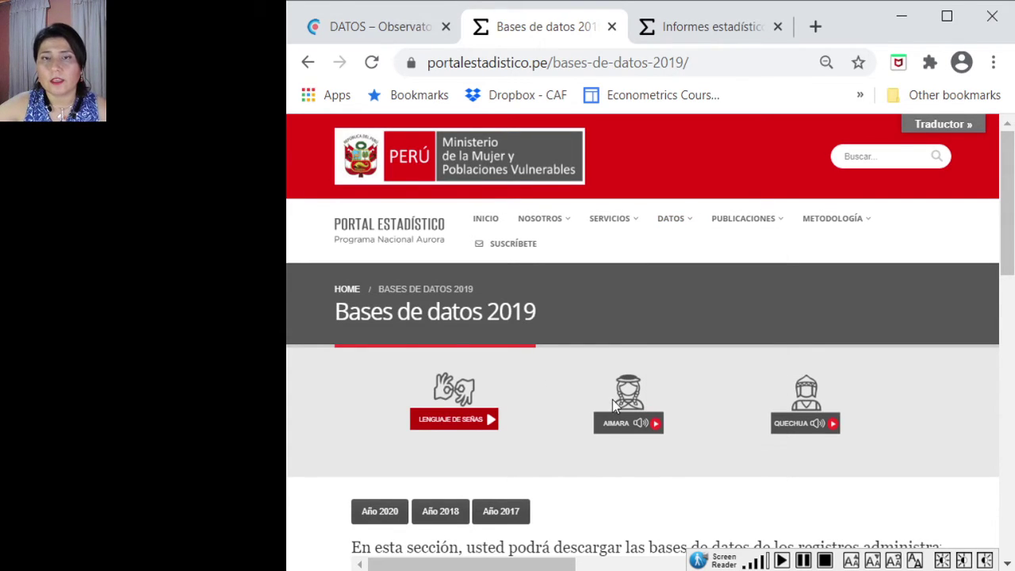
pyautogui.scroll(-3, 609, 405)
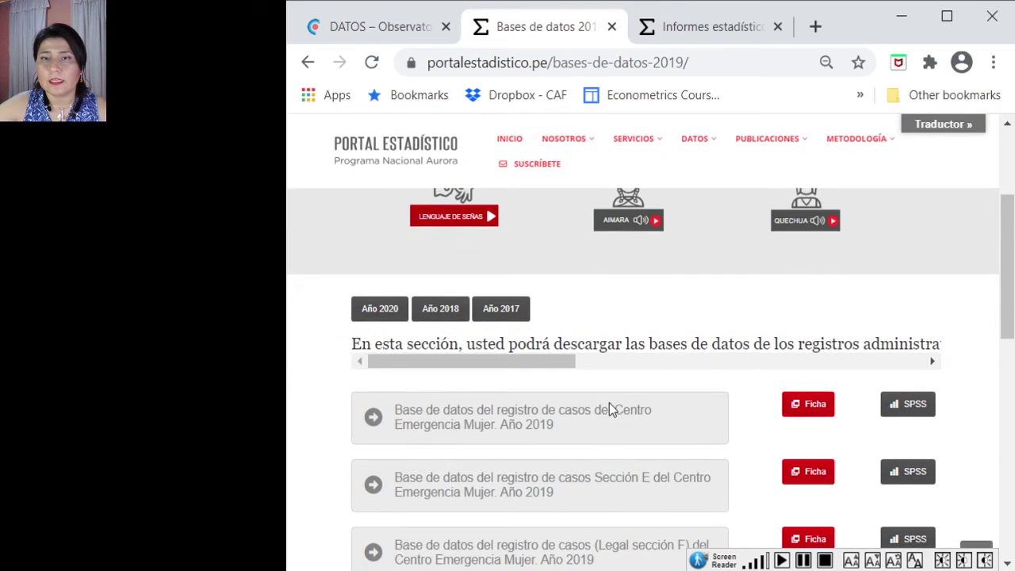
pyautogui.scroll(-2, 610, 404)
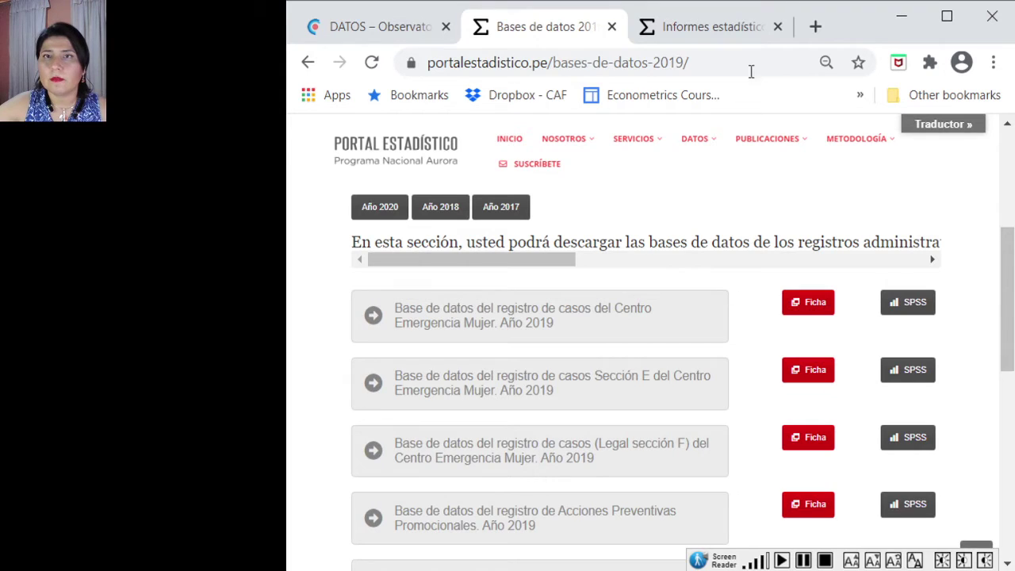
pyautogui.click(712, 28)
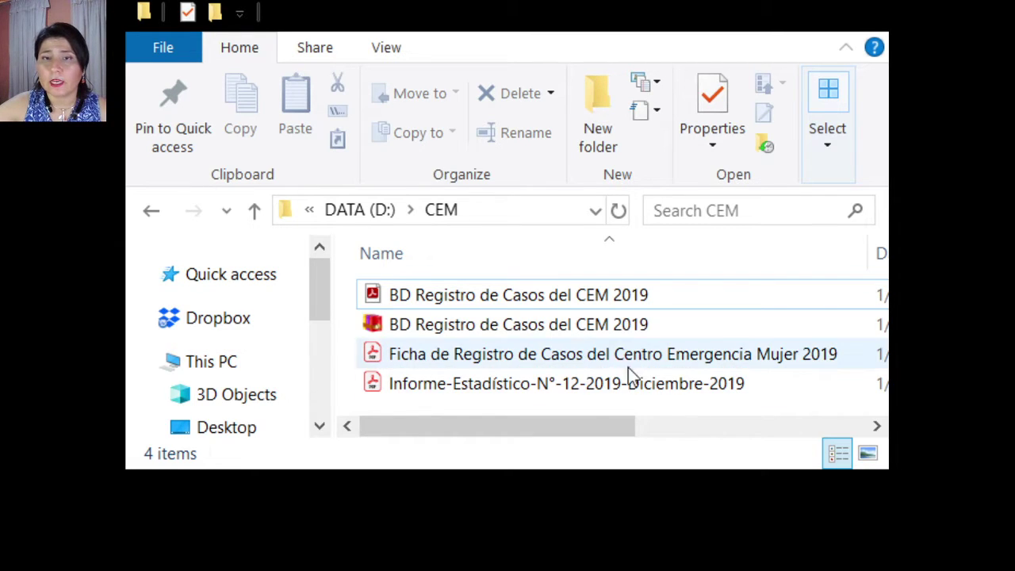
# Switch to File Explorer and look over the CEM folder's case database files, registration form and December 2019 statistical report
pyautogui.click(574, 333)
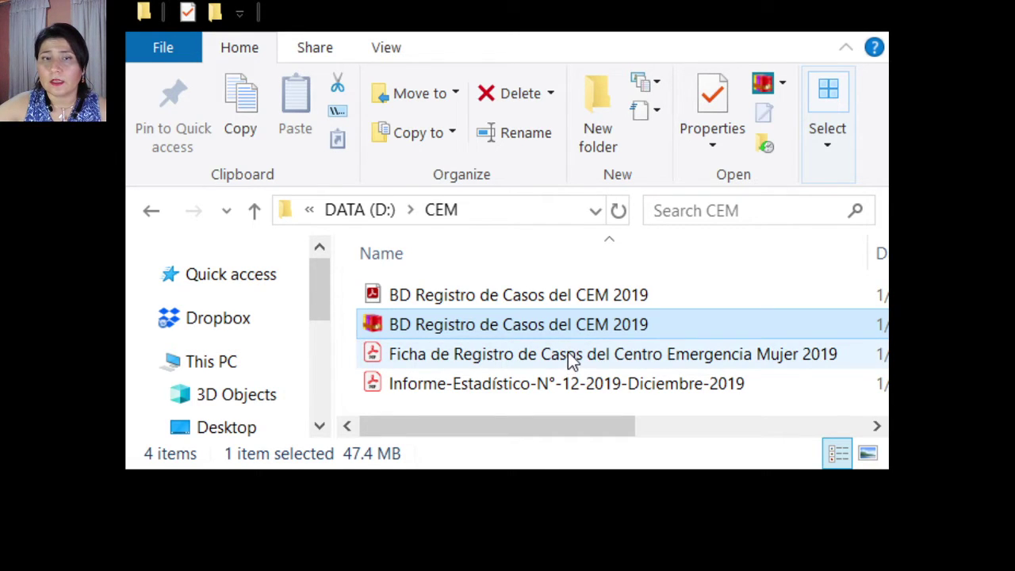
pyautogui.click(572, 357)
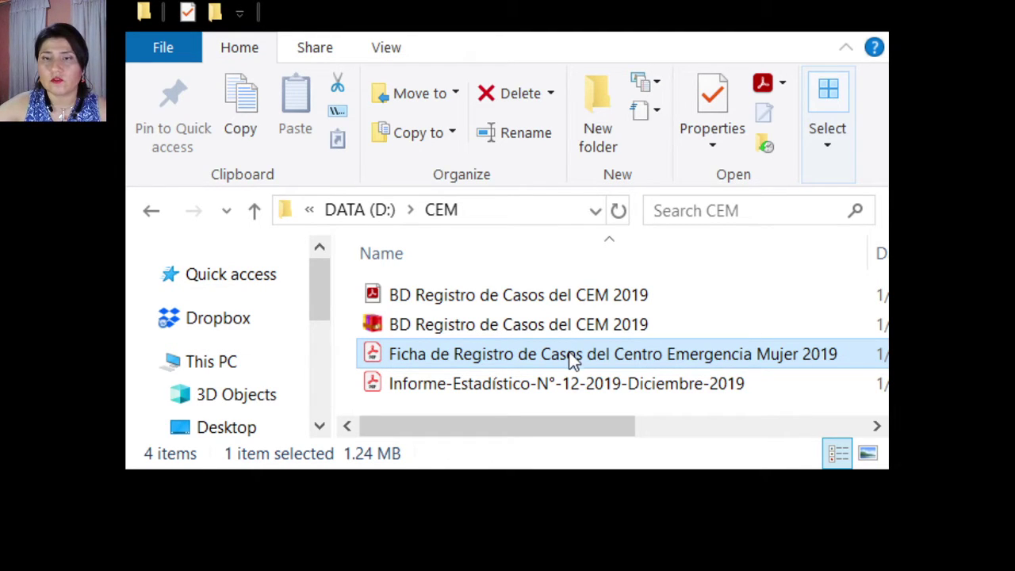
pyautogui.click(573, 384)
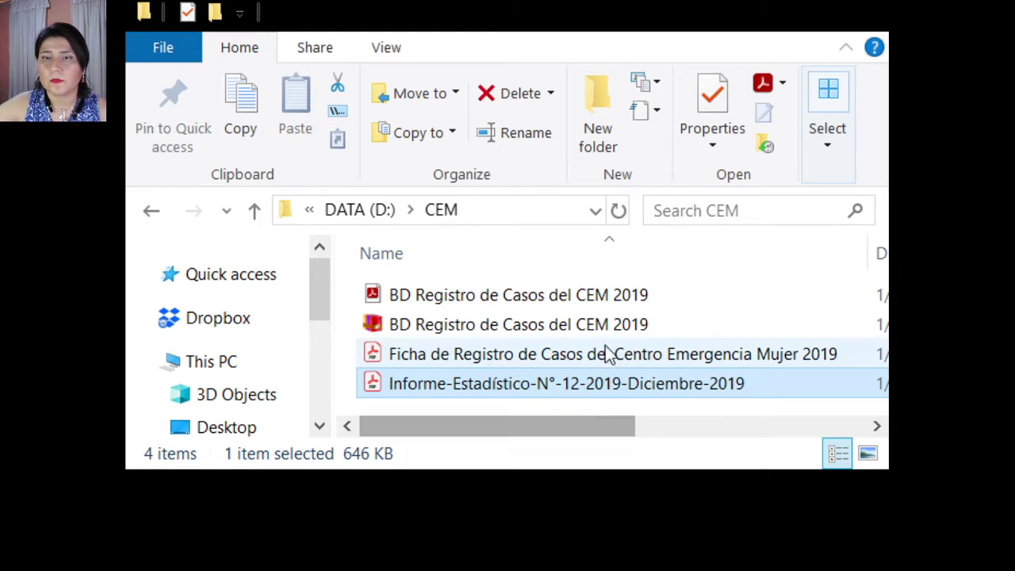
pyautogui.click(593, 301)
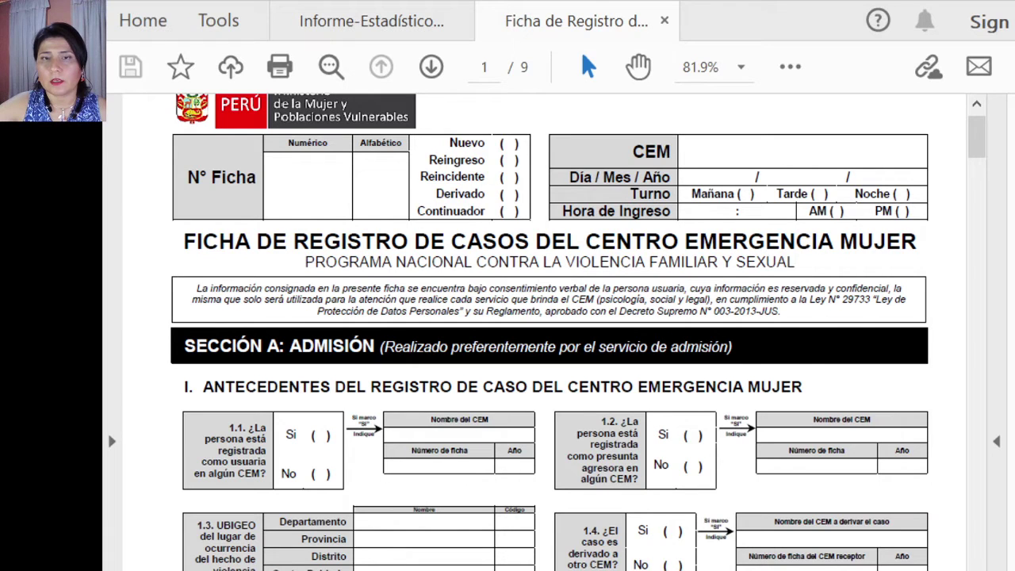
# In the case registration form PDF, examine Section A on admission, including the user and alleged aggressor data
pyautogui.scroll(-3, 548, 333)
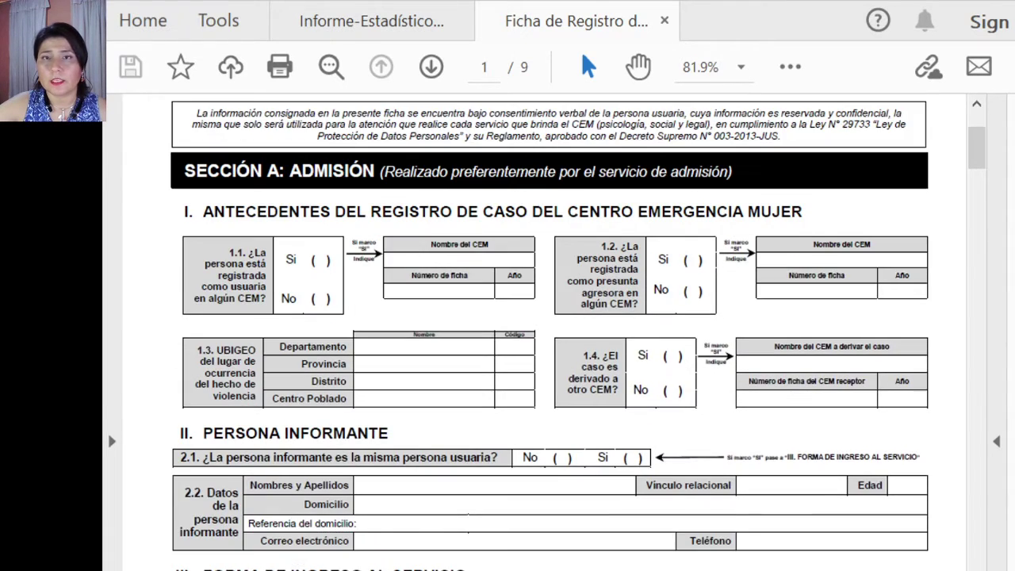
pyautogui.scroll(-1, 548, 333)
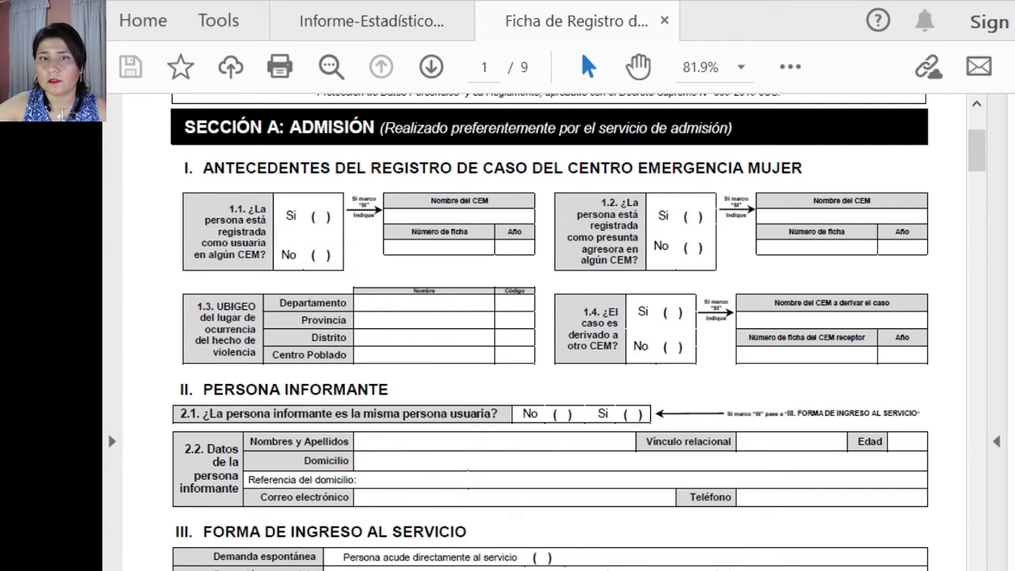
pyautogui.scroll(-2, 549, 333)
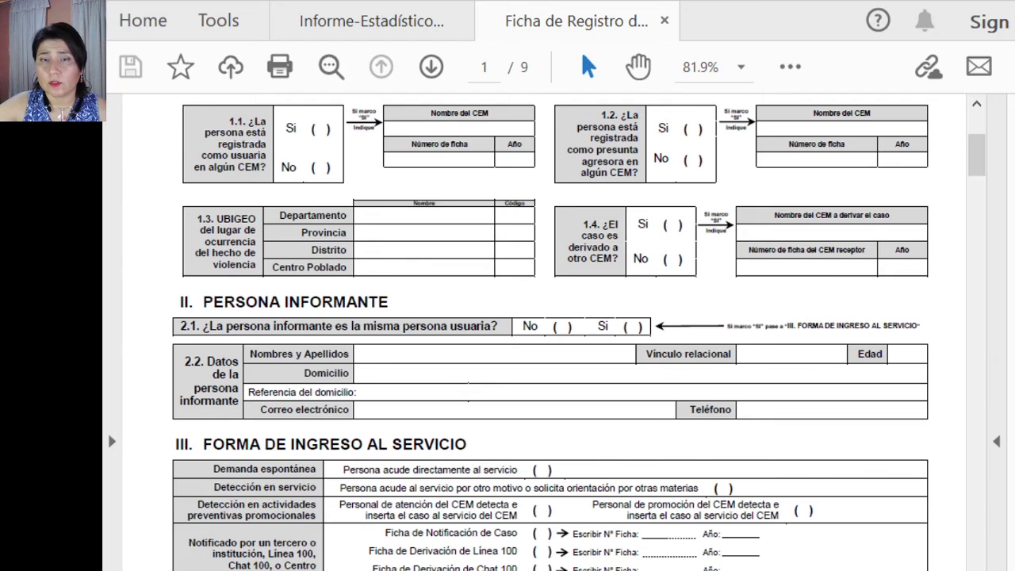
pyautogui.scroll(-5, 548, 333)
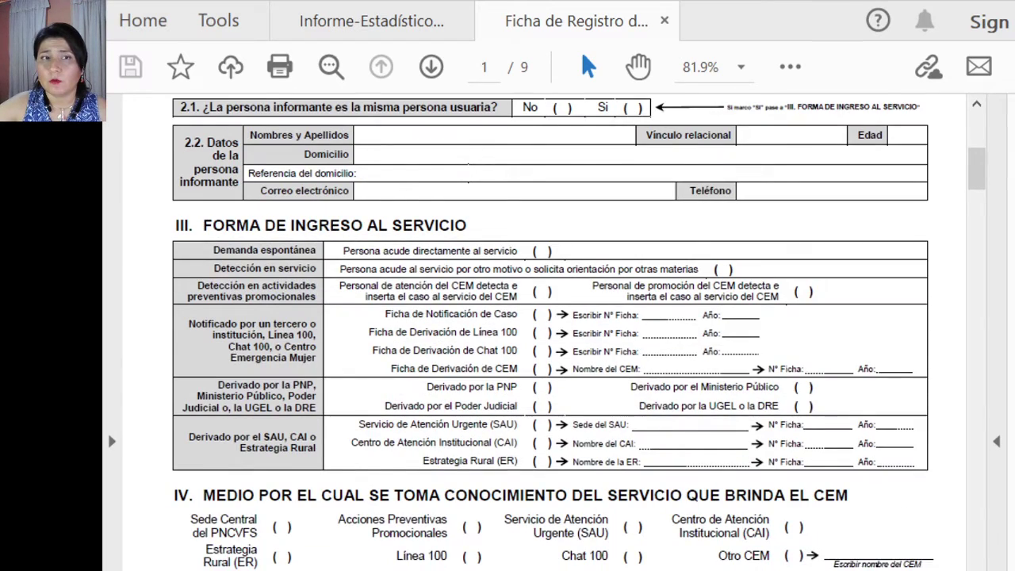
pyautogui.scroll(-6, 549, 333)
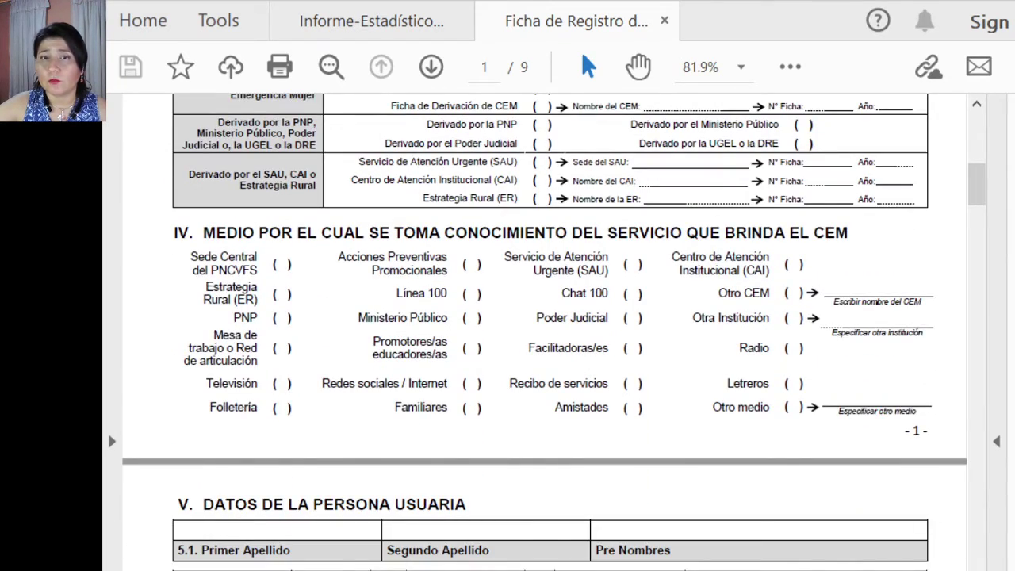
pyautogui.scroll(-5, 548, 333)
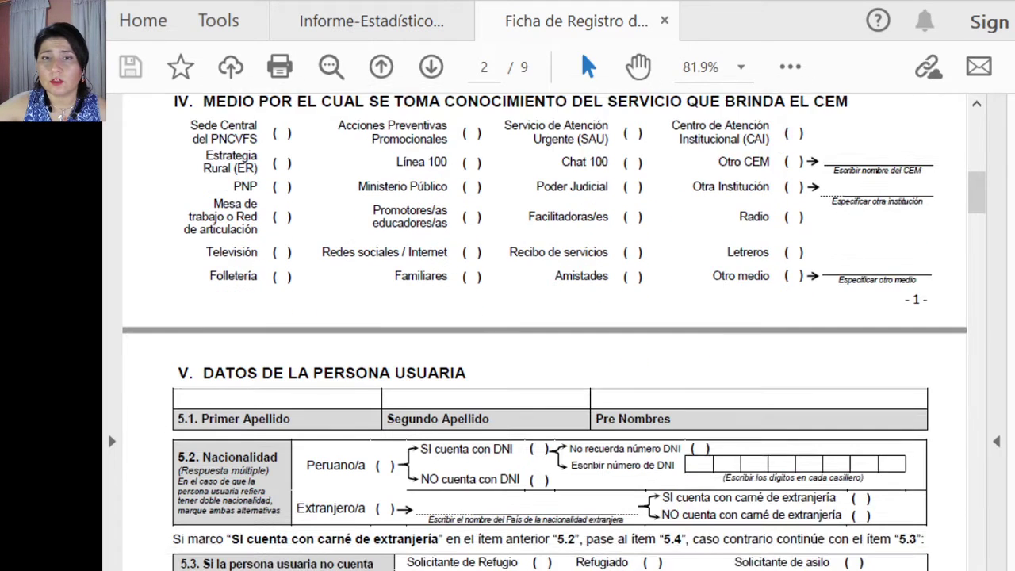
pyautogui.scroll(-4, 549, 333)
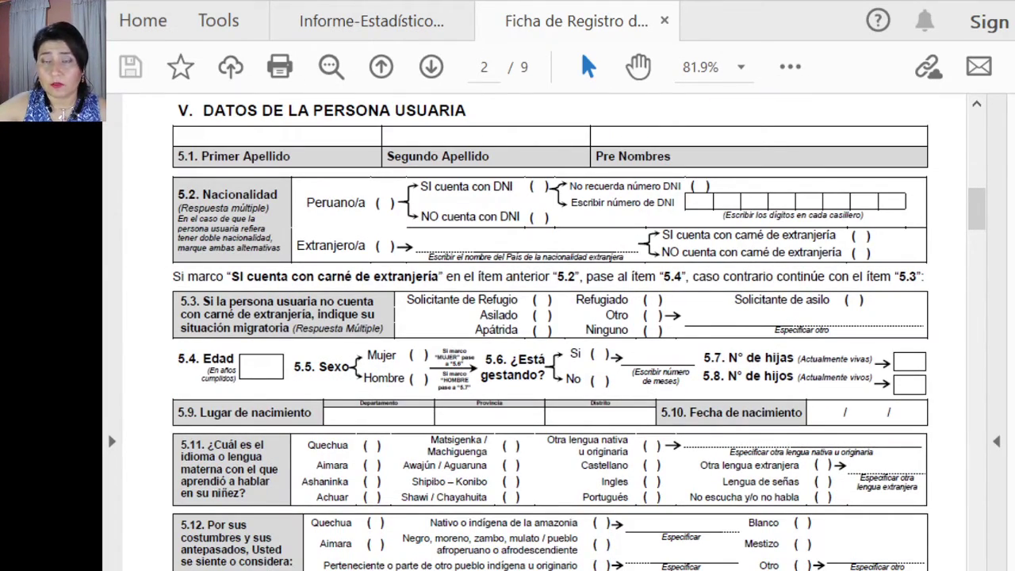
pyautogui.scroll(-11, 548, 333)
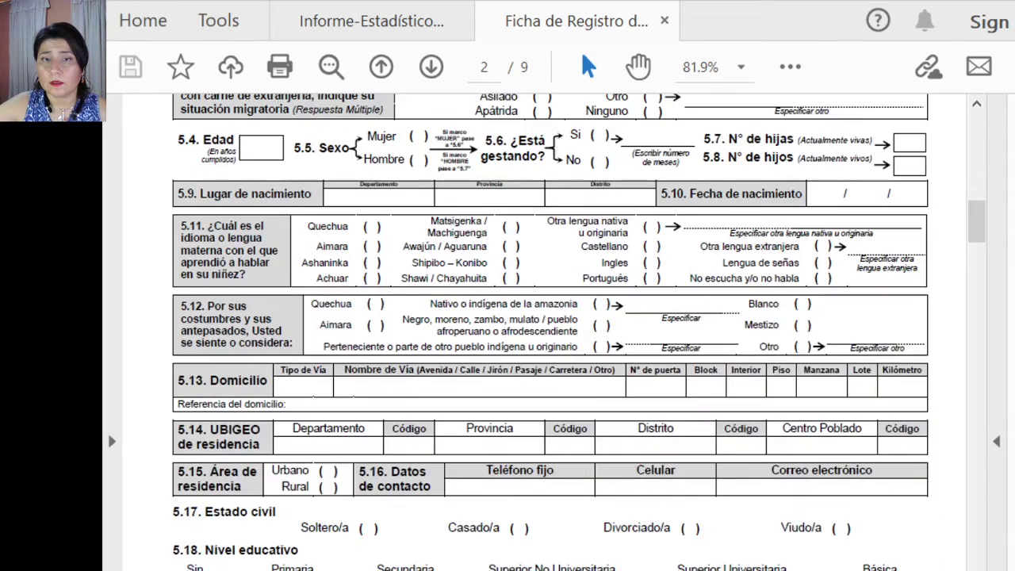
pyautogui.scroll(-4, 549, 333)
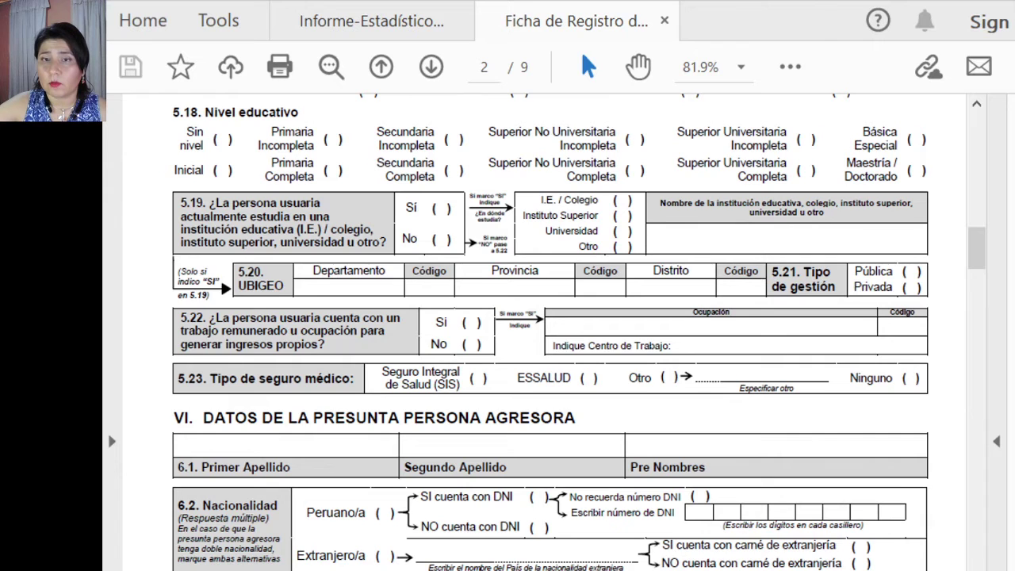
pyautogui.scroll(-8, 549, 333)
pyautogui.scroll(-8, 549, 333)
pyautogui.scroll(-2, 549, 333)
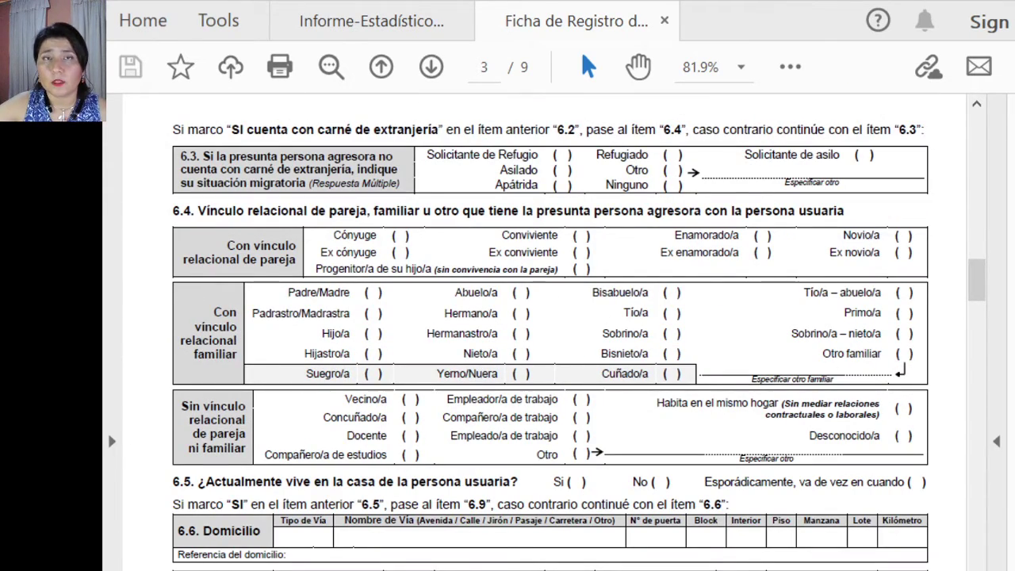
pyautogui.scroll(-5, 549, 333)
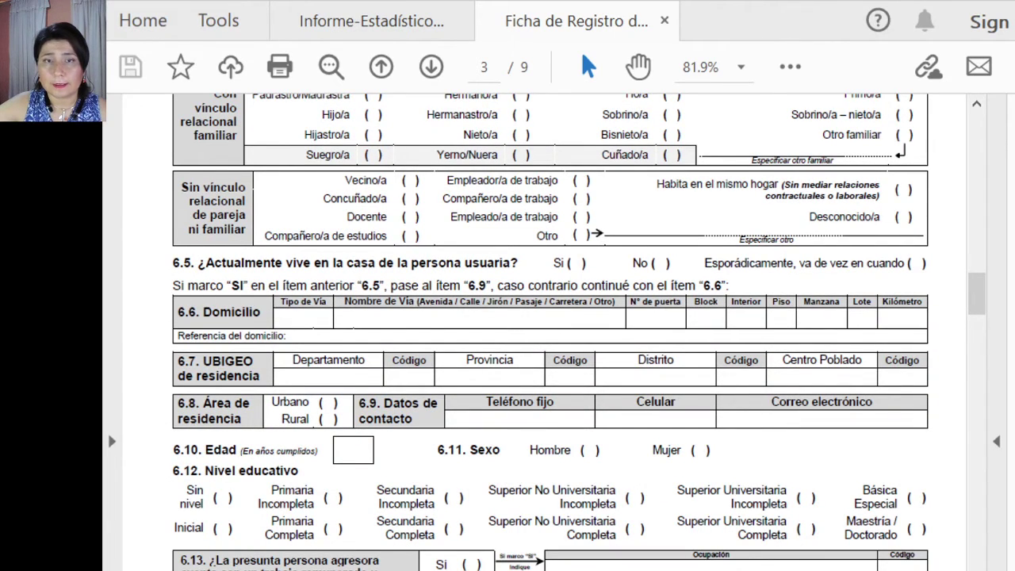
pyautogui.scroll(-2, 548, 333)
pyautogui.scroll(-3, 548, 333)
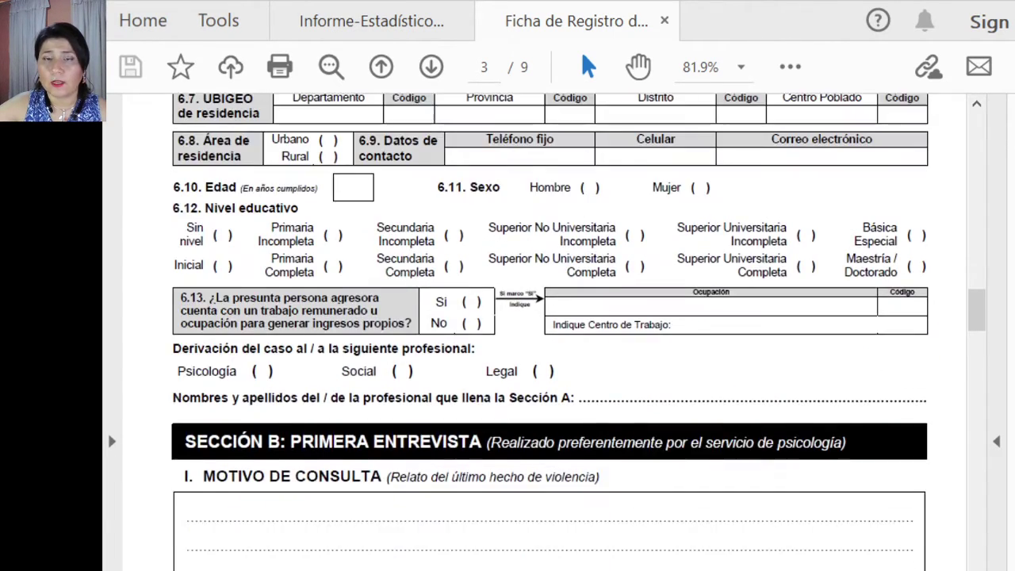
# Examine Section B of the form, covering the reason for consultation, types of violence and history of violence
pyautogui.scroll(-7, 549, 333)
pyautogui.scroll(-1, 548, 333)
pyautogui.scroll(1, 548, 333)
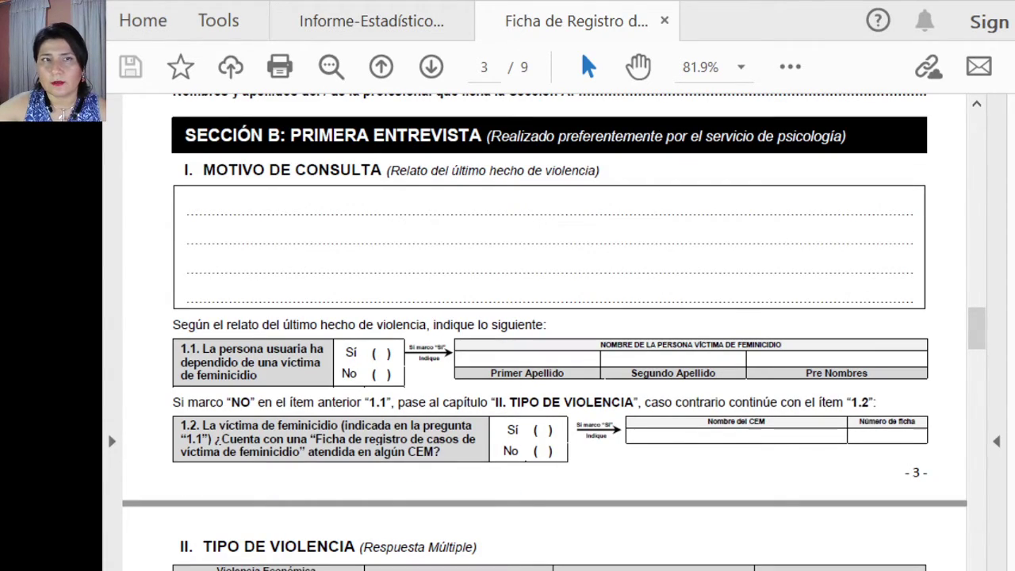
pyautogui.scroll(-2, 548, 333)
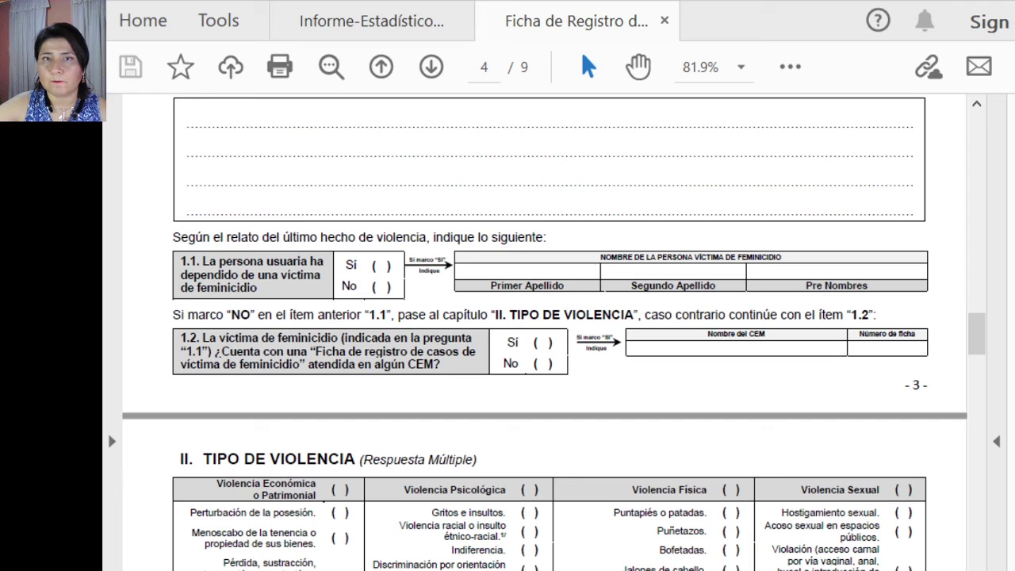
pyautogui.scroll(-1, 548, 333)
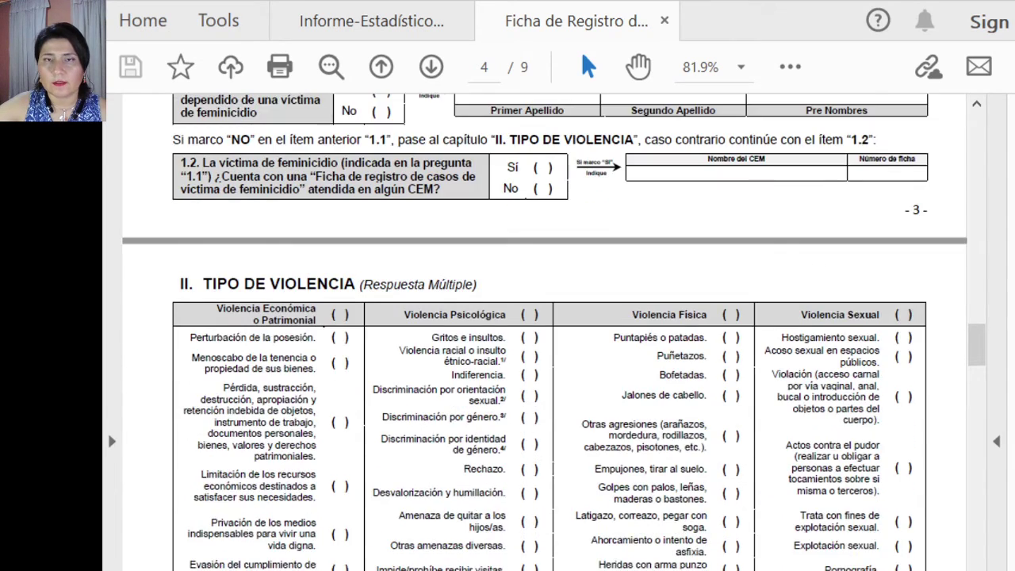
pyautogui.scroll(-4, 548, 333)
pyautogui.scroll(-10, 548, 333)
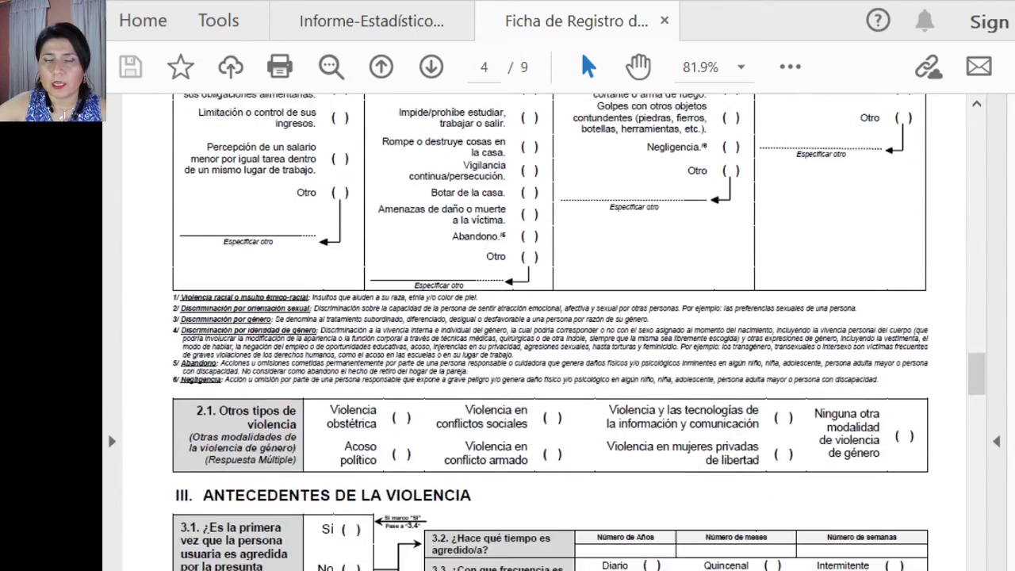
pyautogui.scroll(-7, 549, 333)
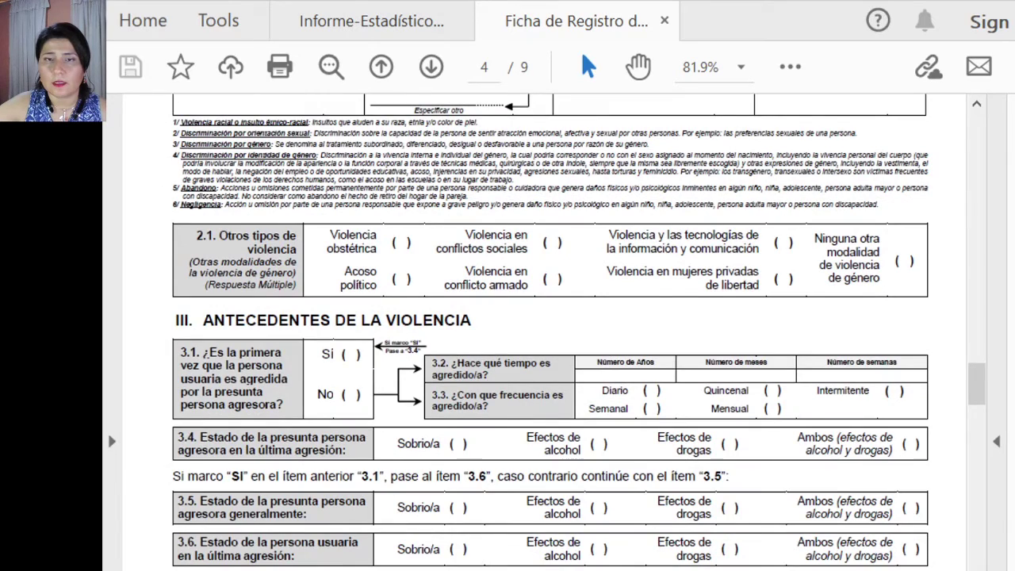
pyautogui.scroll(-2, 549, 333)
pyautogui.scroll(-10, 549, 333)
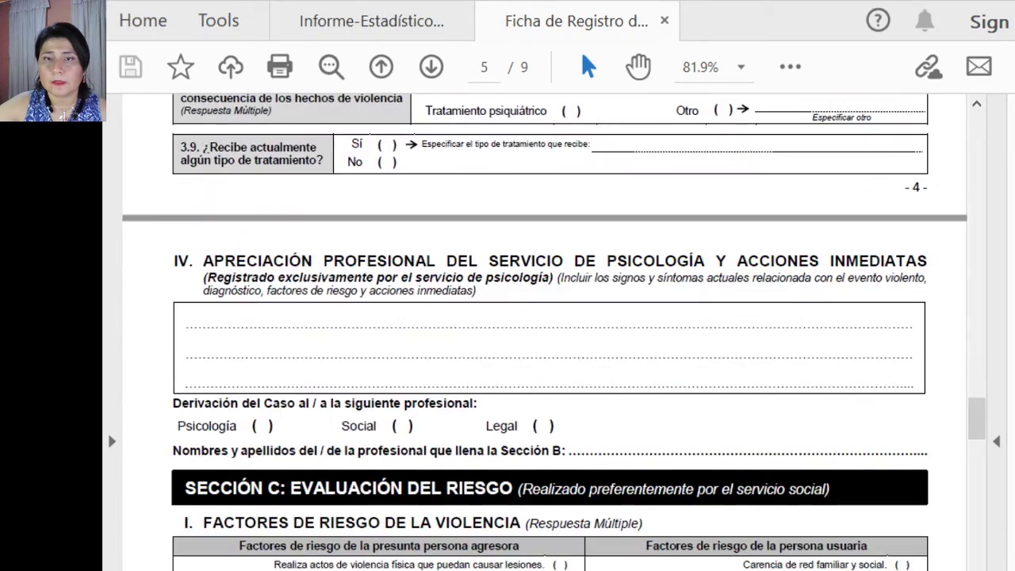
# Examine Section C of the form on the violence risk factors and the user's protective factors
pyautogui.scroll(-1, 549, 333)
pyautogui.scroll(-3, 549, 333)
pyautogui.scroll(-18, 549, 333)
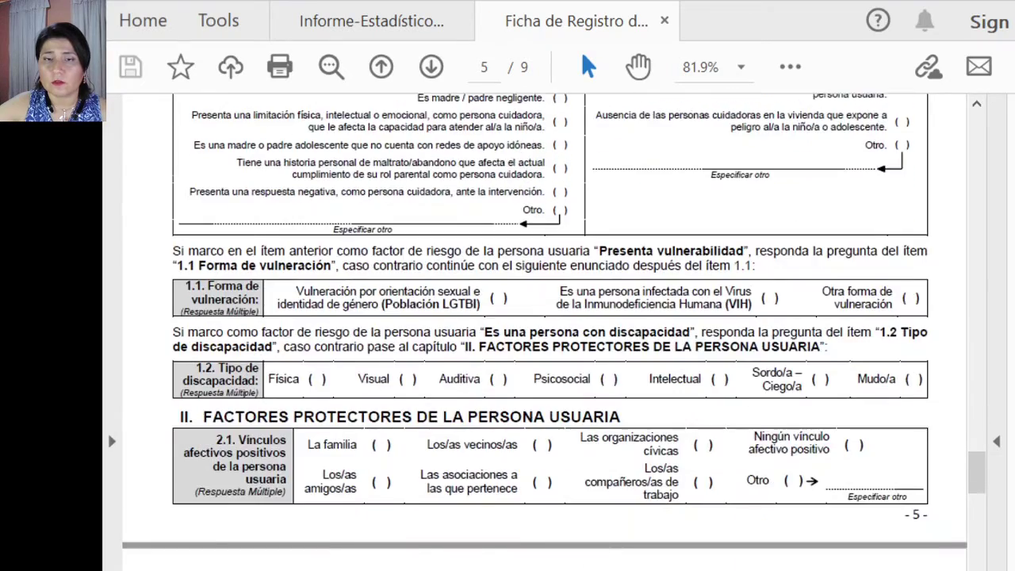
pyautogui.scroll(-5, 549, 333)
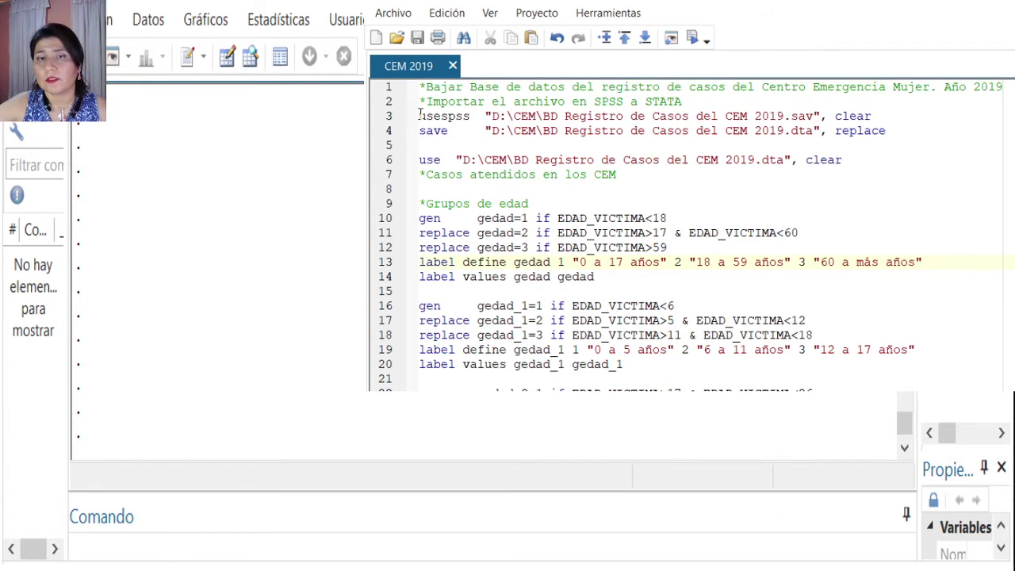
# In Stata, run the do-file lines that import BD Registro de Casos del CEM 2019.sav with usespss and save it as .dta
pyautogui.hotkey('ctrl', 'd')
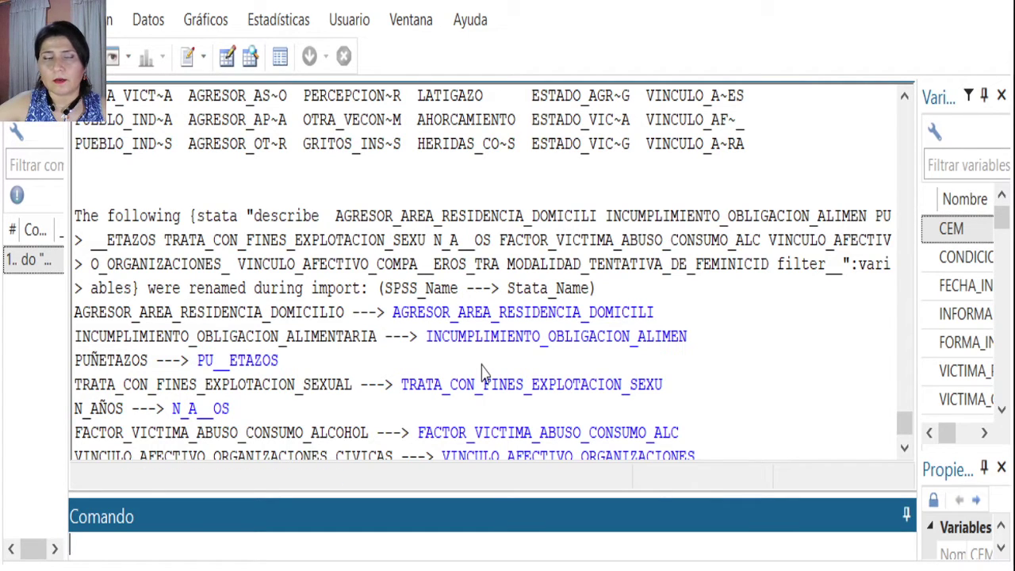
pyautogui.scroll(-4, 481, 368)
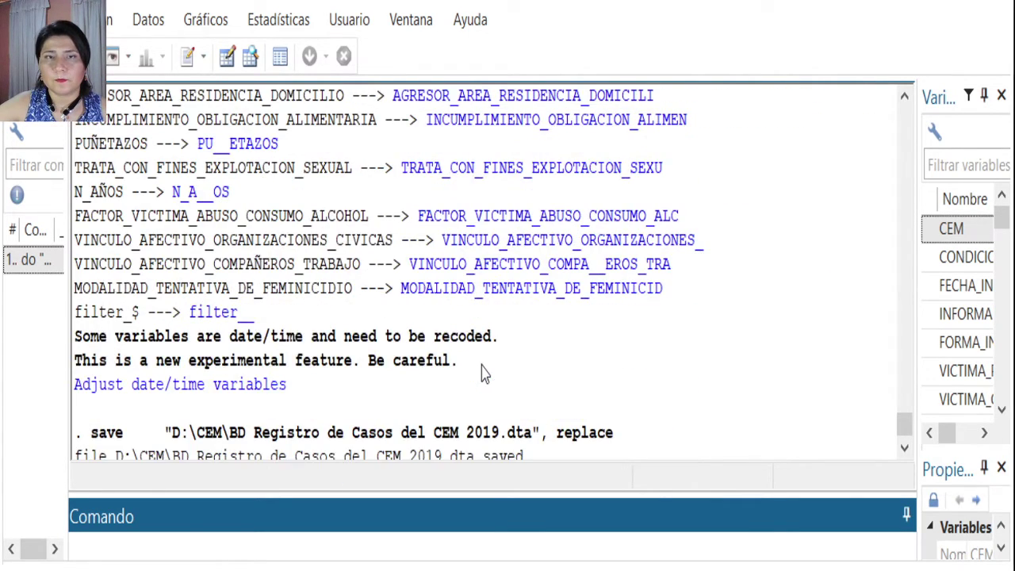
# Run do-file lines 6 and 7 to load BD Registro de Casos del CEM 2019.dta, clearing the data in memory
pyautogui.hotkey('alt', 'Tab')
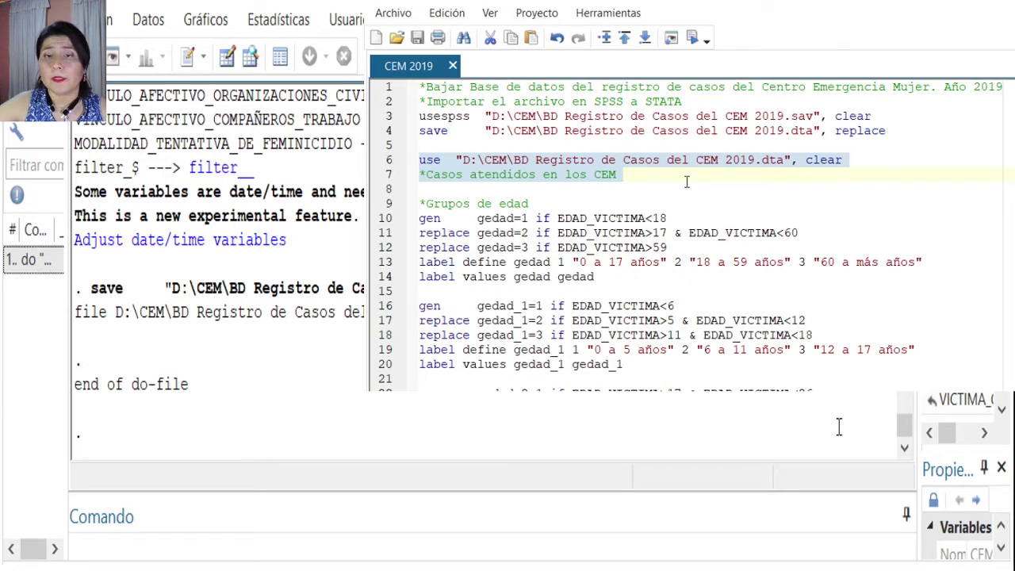
pyautogui.click(692, 37)
pyautogui.click(696, 190)
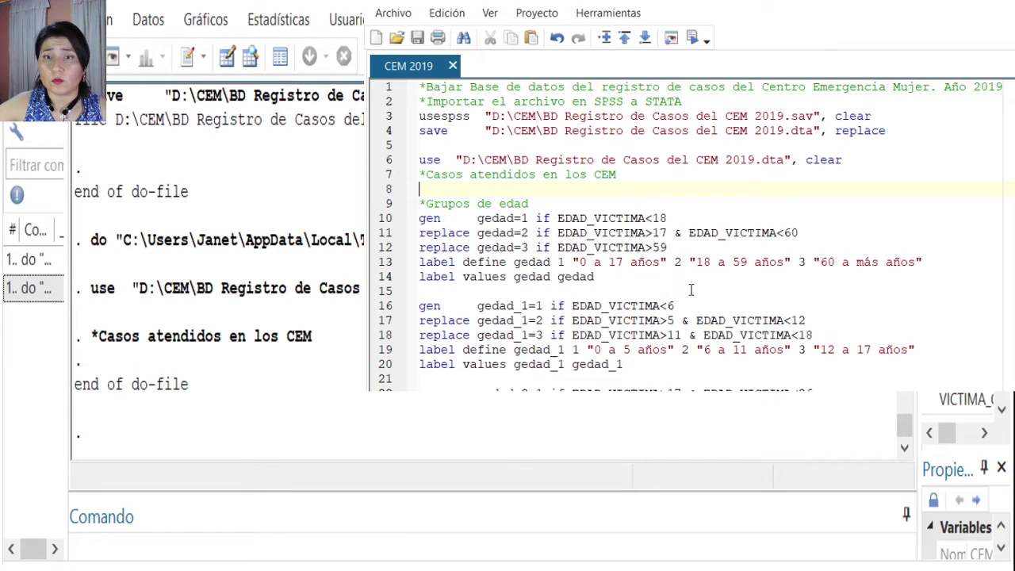
# Run do-file lines 10 to 14 to create gedad from EDAD_VICTIMA, labelled 0 a 17, 18 a 59 and 60 a más años
pyautogui.moveTo(596, 277); pyautogui.dragTo(400, 212)
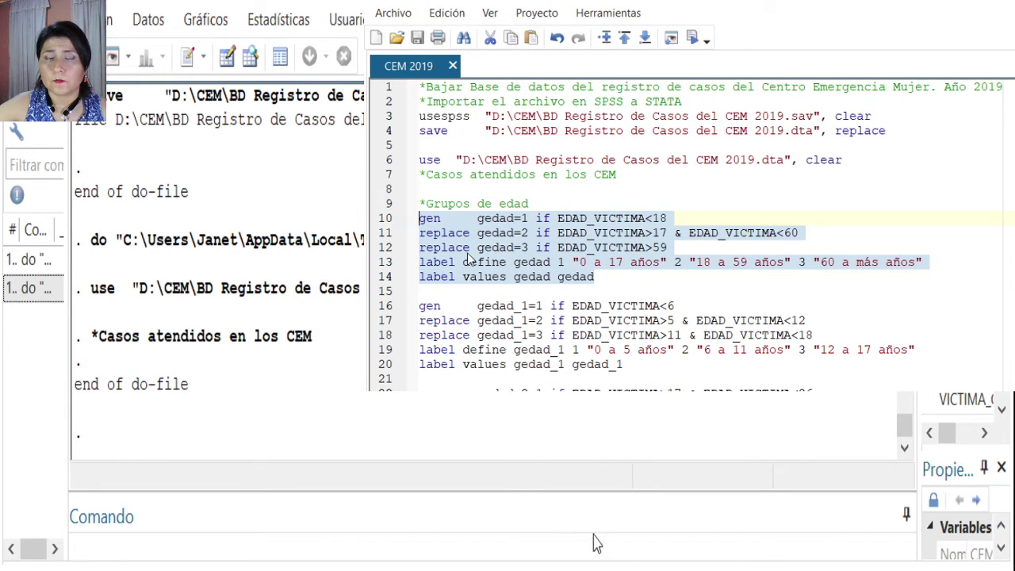
pyautogui.click(693, 38)
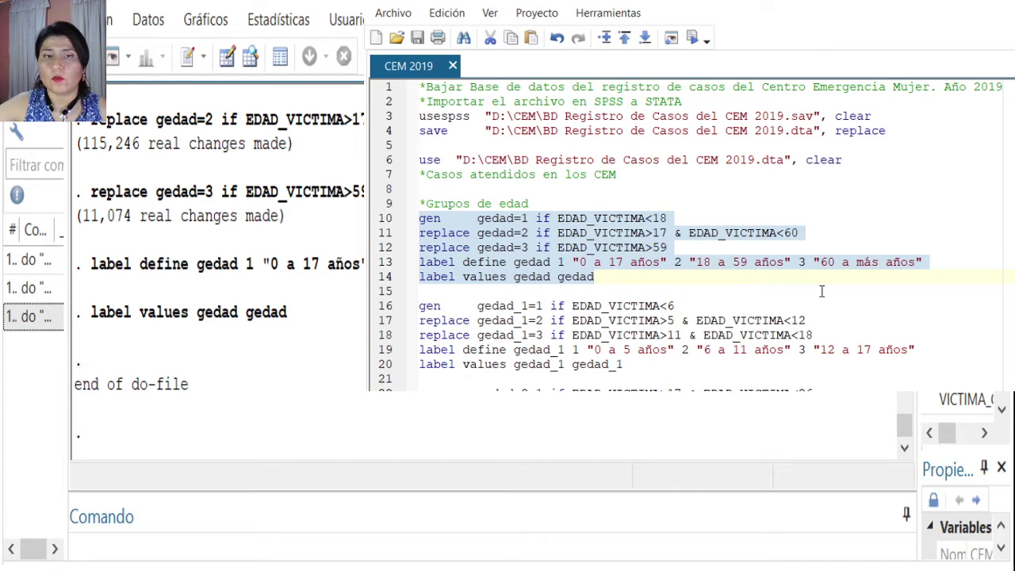
# Run do-file lines 16 to 20 to create gedad_1 from EDAD_VICTIMA, labelled 0 a 5, 6 a 11 and 12 a 17 años
pyautogui.scroll(-1, 821, 291)
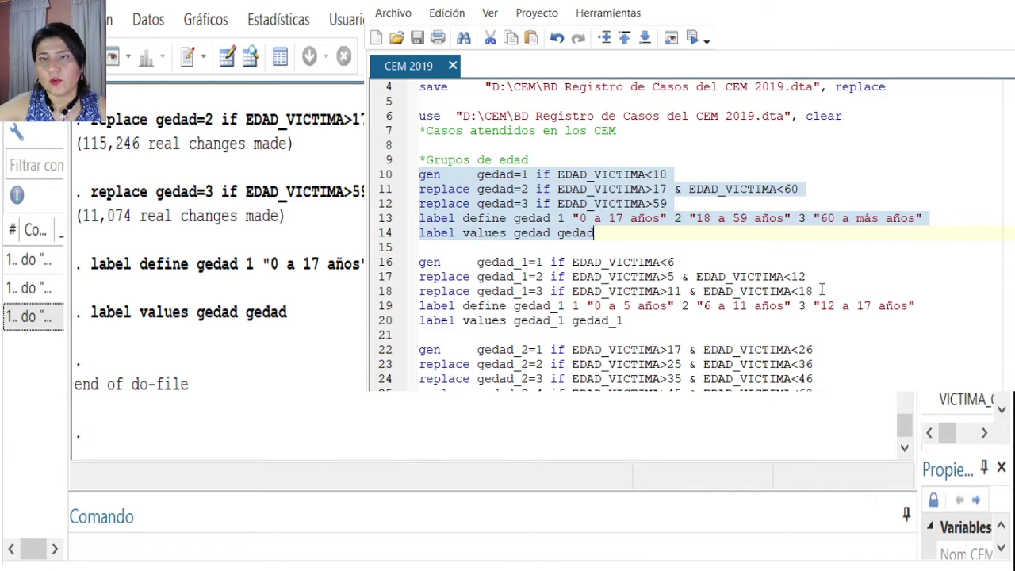
pyautogui.moveTo(626, 320); pyautogui.dragTo(419, 261)
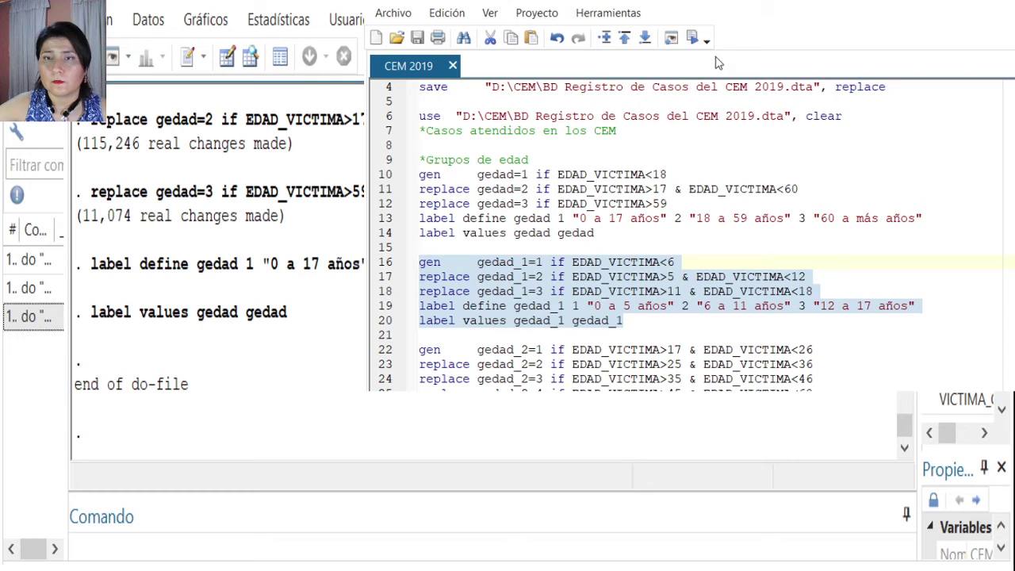
pyautogui.click(694, 40)
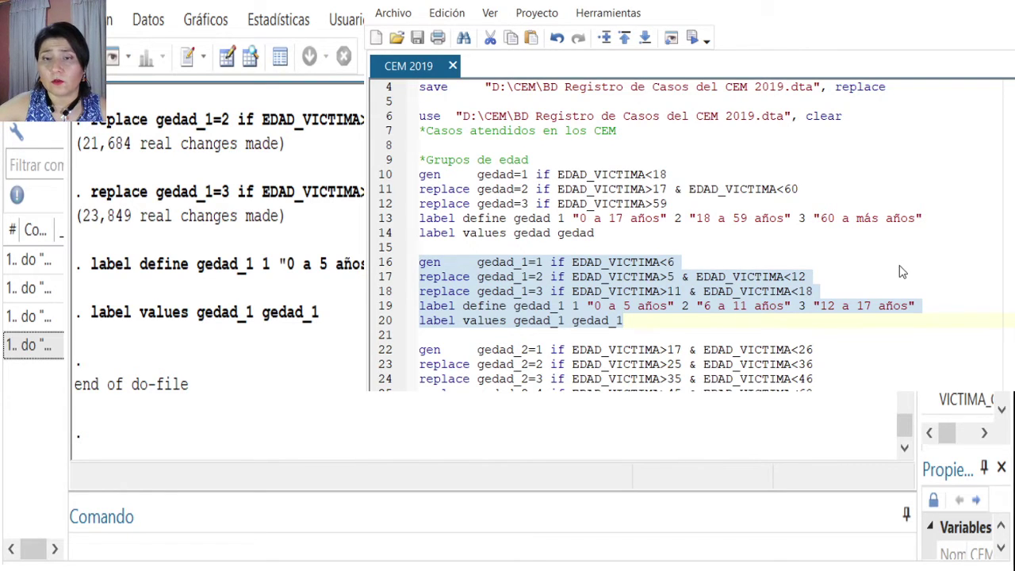
# Run do-file lines 22 to 28 to create gedad_2, labelled 18 a 25, 26 a 35, 36 a 45 and 46 a 59 años
pyautogui.scroll(-1, 901, 272)
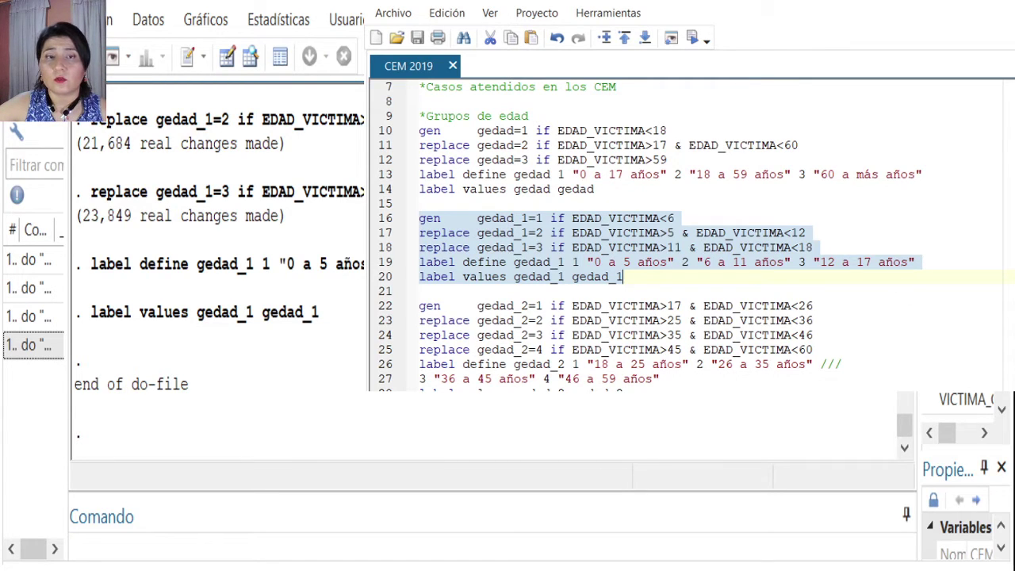
pyautogui.scroll(-1, 773, 334)
pyautogui.scroll(-1, 773, 334)
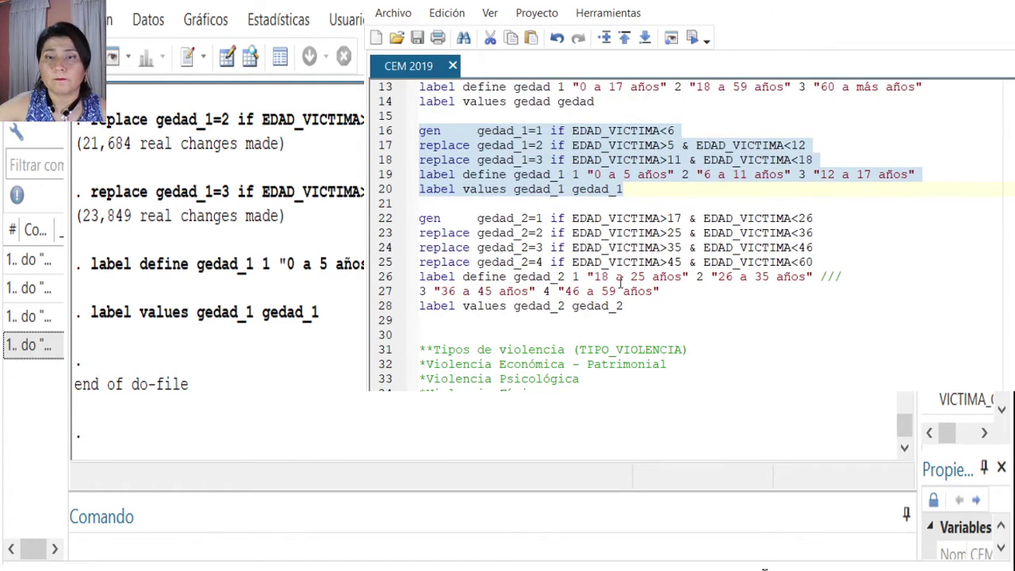
pyautogui.click(632, 312)
pyautogui.hotkey('shift', 'Up')
pyautogui.hotkey('shift', 'Up')
pyautogui.hotkey('shift', 'Up')
pyautogui.hotkey('shift', 'Up')
pyautogui.hotkey('shift', 'Up')
pyautogui.hotkey('shift', 'Home')
pyautogui.hotkey('shift', 'Up')
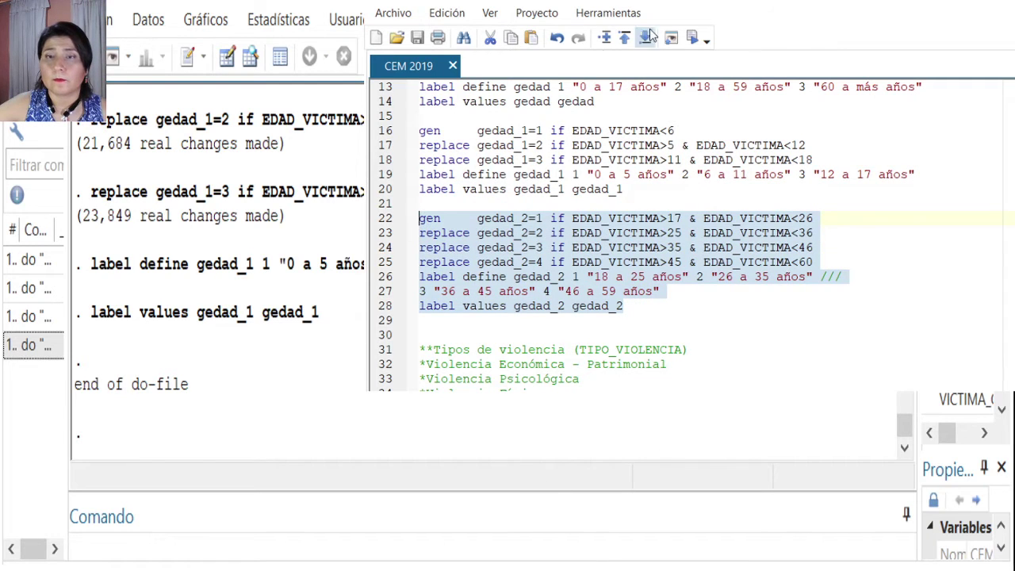
pyautogui.click(692, 42)
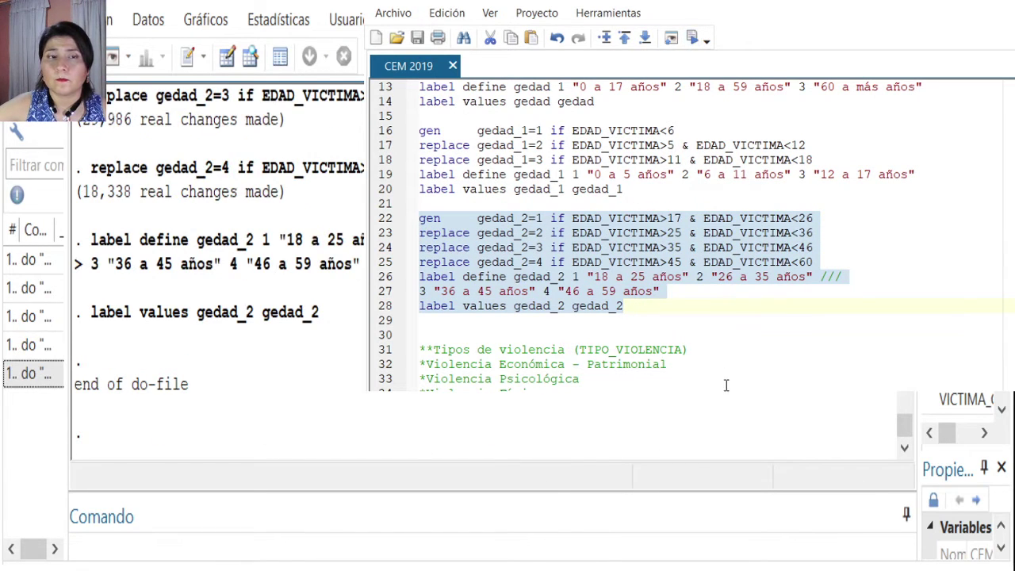
# Run lines 36 and 37 to label TIPO_VIOLENCIA with t_vio, and line 40 to set missing VIOLACION to 0 where TIPO_VIOLENCIA==3
pyautogui.scroll(-4, 711, 320)
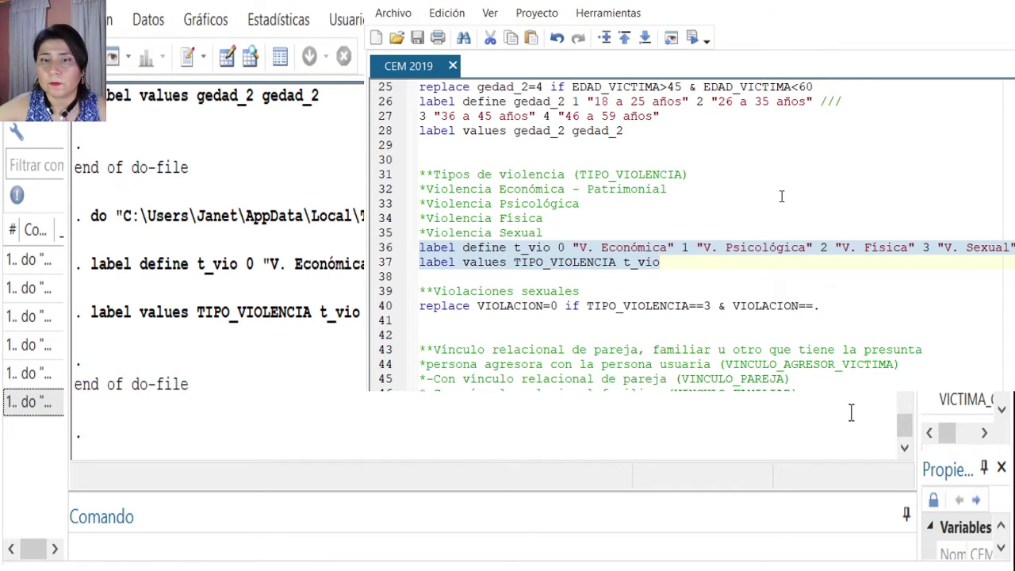
pyautogui.scroll(-1, 780, 196)
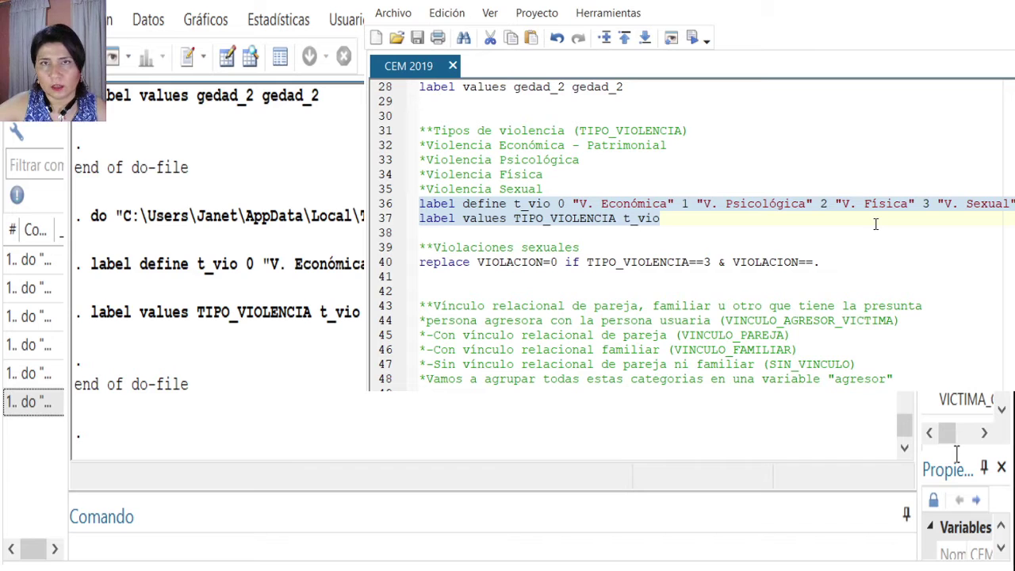
pyautogui.click(839, 261)
pyautogui.hotkey('shift', 'Home')
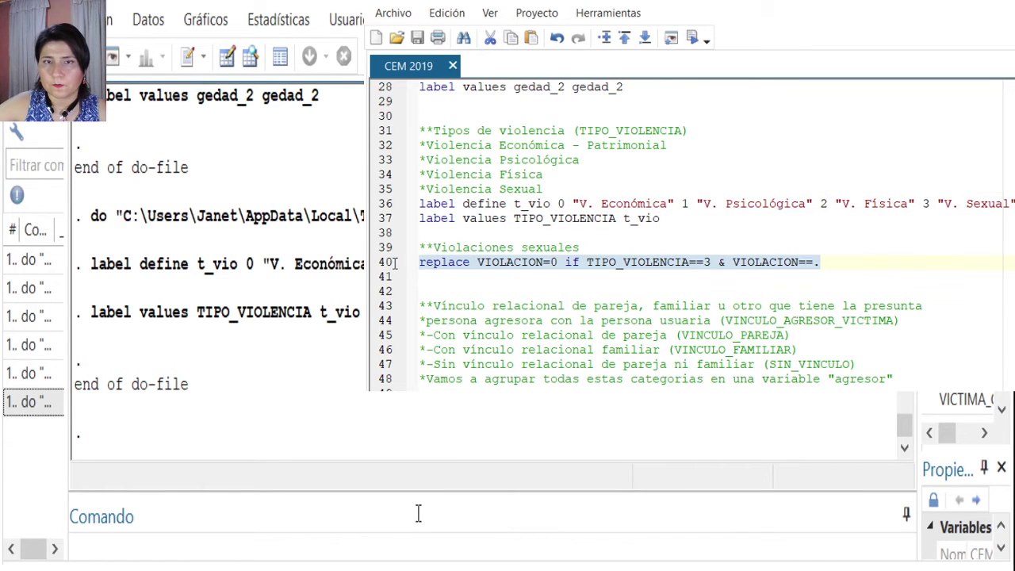
pyautogui.click(692, 37)
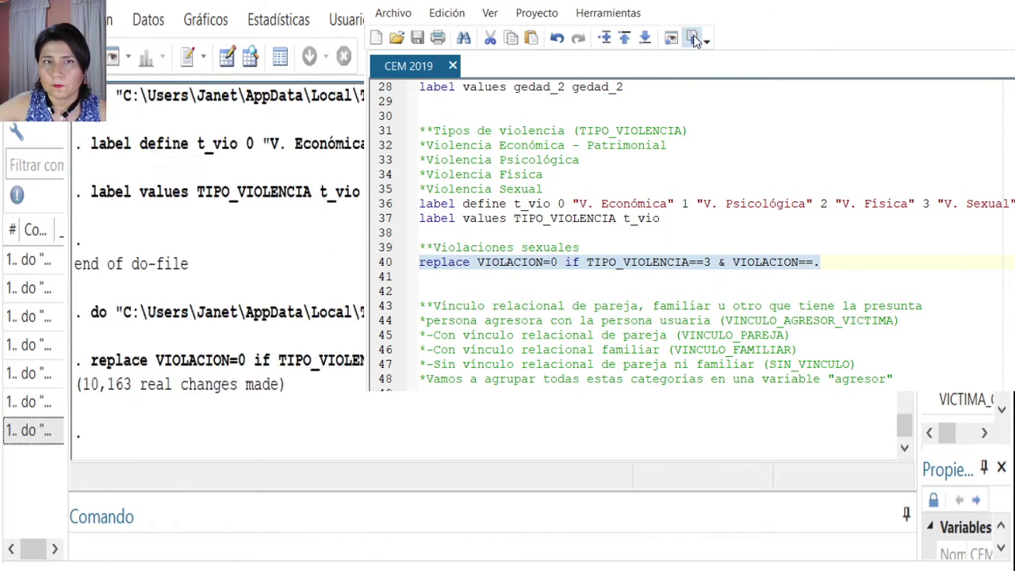
pyautogui.click(837, 232)
# Run do-file lines 50 to 61 to create and label agresor from VINCULO_FAMILIAR, VINCULO_PAREJA + 20 and SIN_VINCULO + 30
pyautogui.scroll(-1, 837, 228)
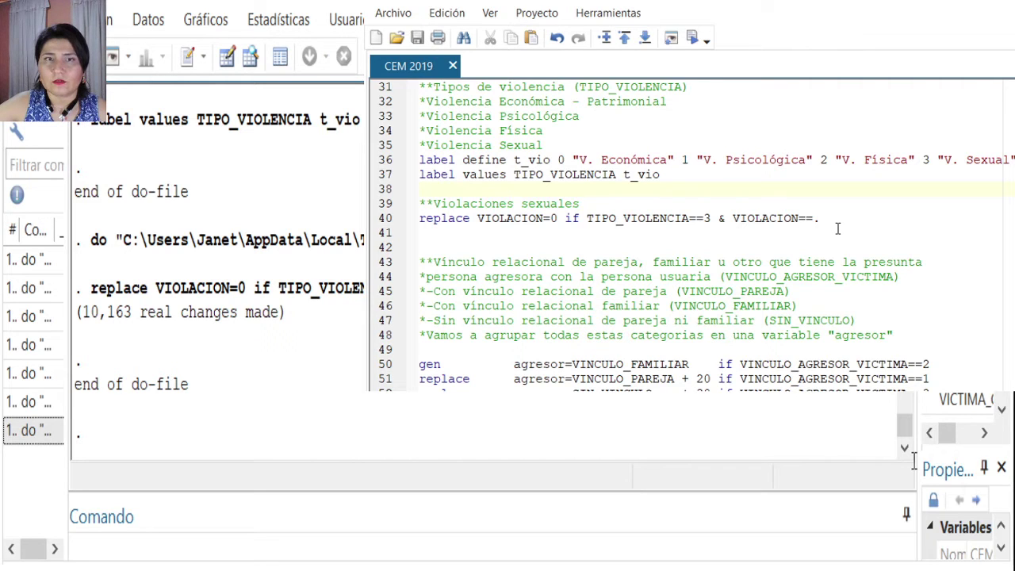
pyautogui.scroll(-1, 837, 237)
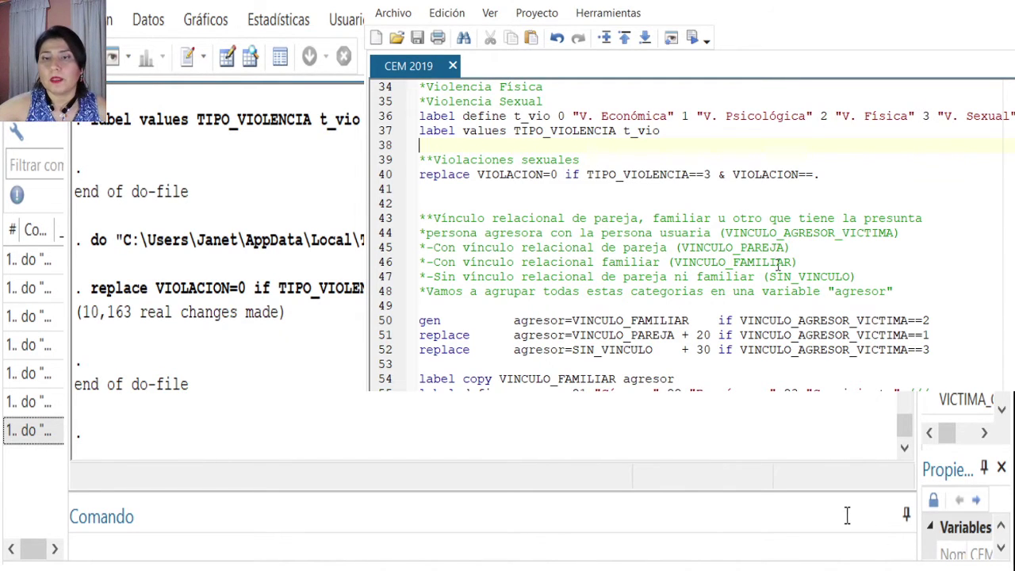
pyautogui.scroll(-2, 832, 325)
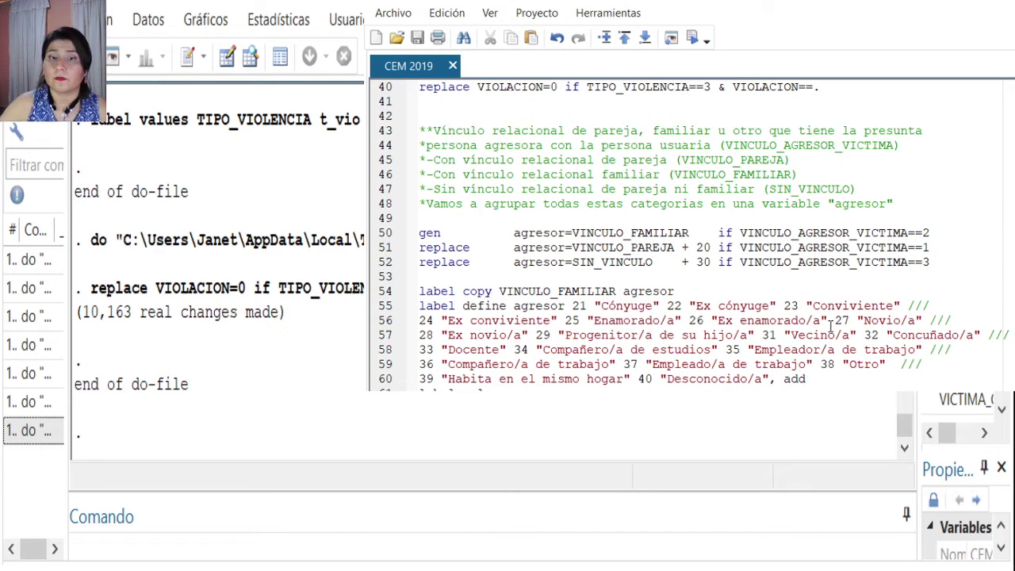
pyautogui.scroll(-2, 833, 325)
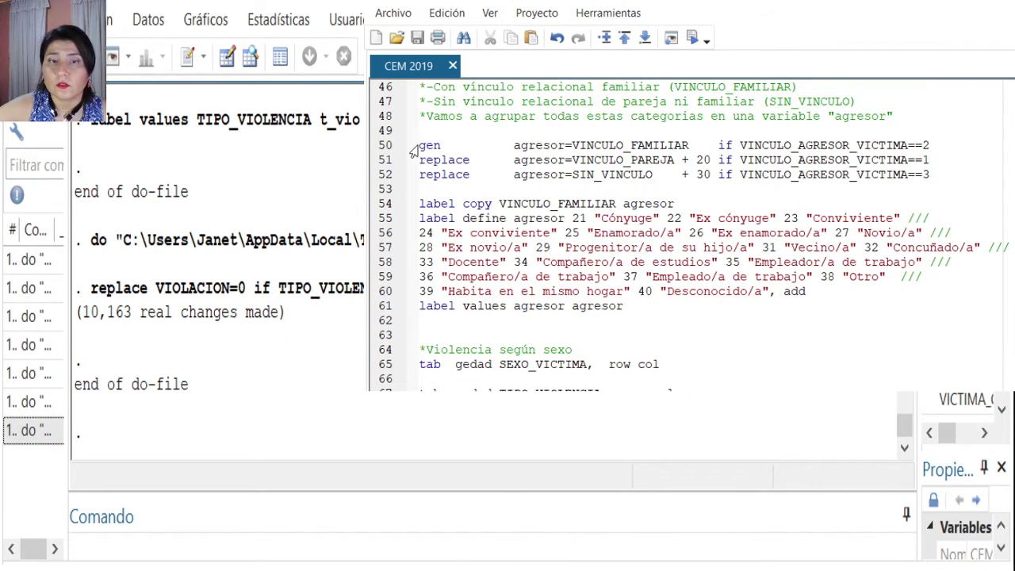
pyautogui.moveTo(420, 145); pyautogui.dragTo(643, 308)
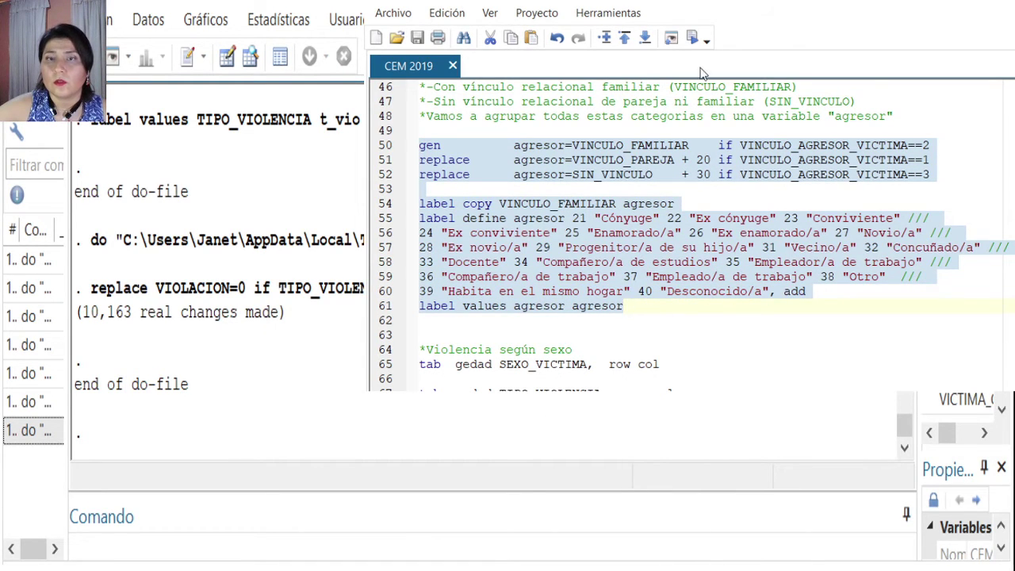
pyautogui.click(692, 43)
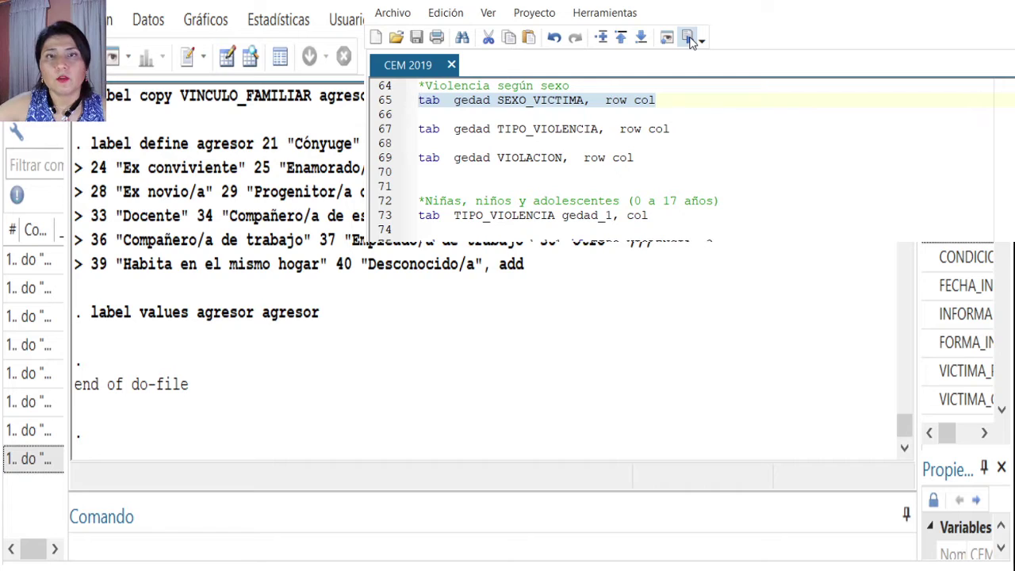
# Run line 65 to tabulate gedad by SEXO_VICTIMA with row and column percentages, and compare the table with the bulletin slides
pyautogui.hotkey('shift', 'End')
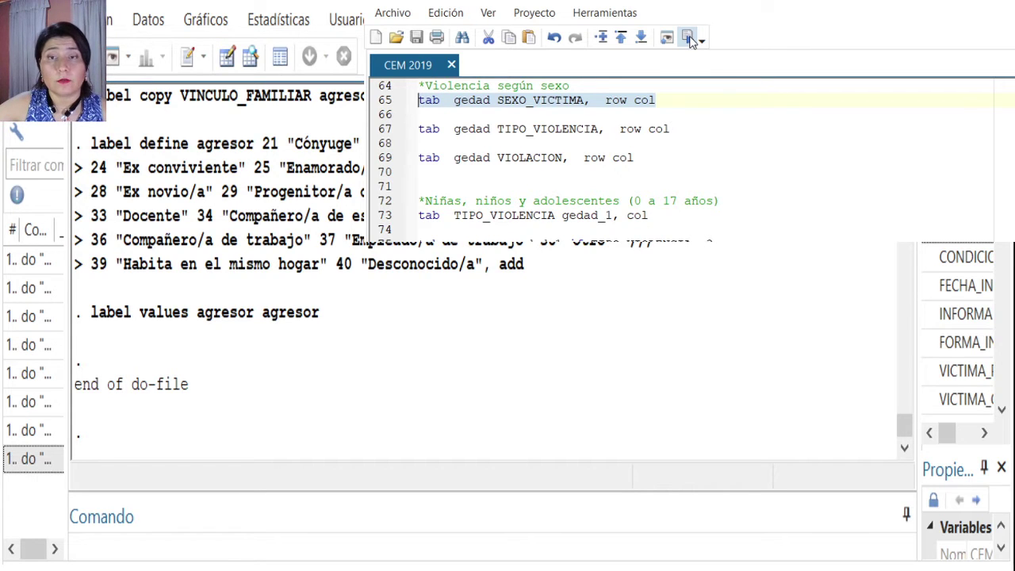
pyautogui.click(688, 39)
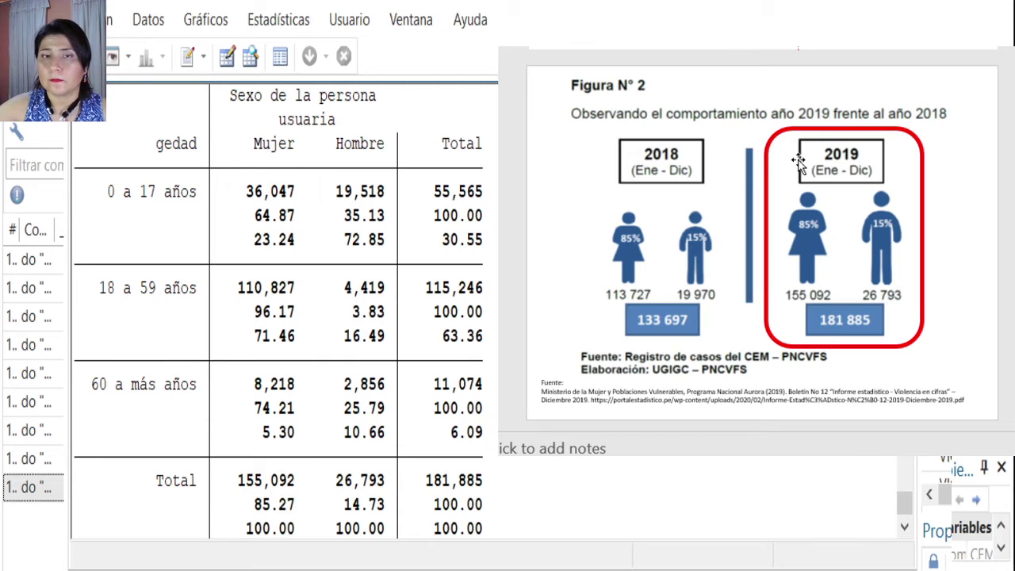
pyautogui.scroll(-1, 799, 164)
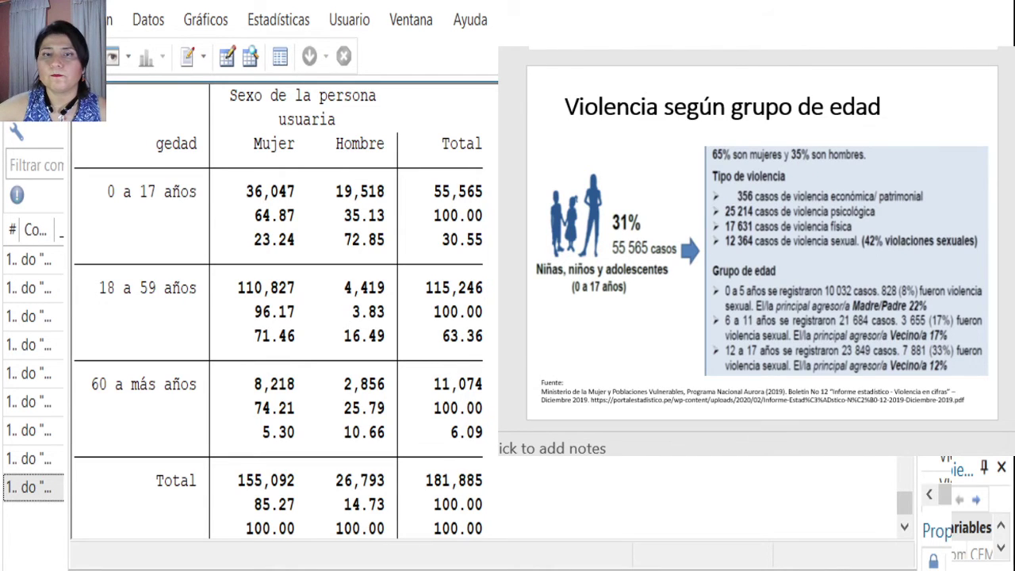
# Run line 73 to tabulate TIPO_VIOLENCIA by gedad_1 with column percentages, and compare it with the Violencia según grupo de edad slide
pyautogui.click(267, 471)
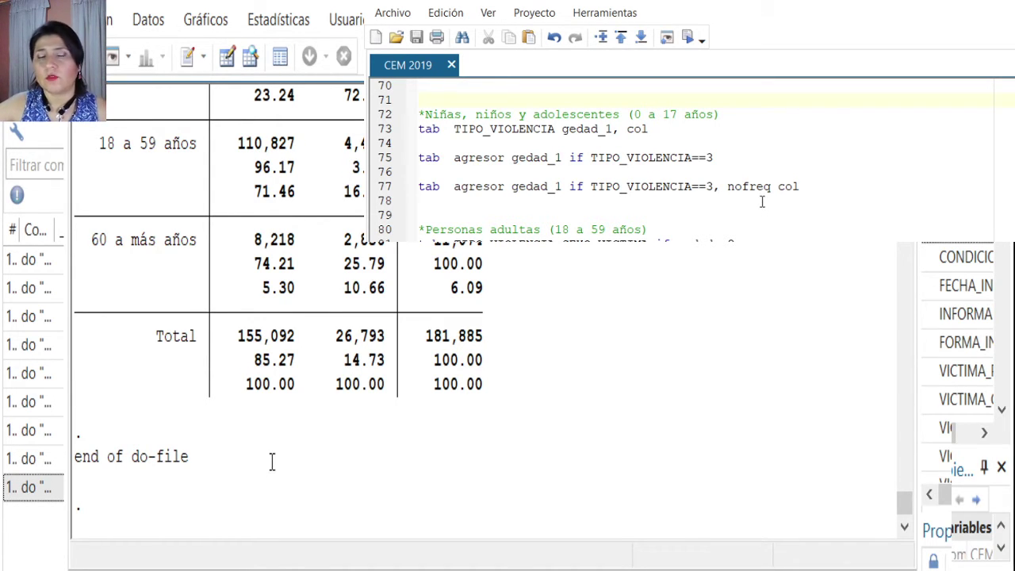
pyautogui.moveTo(663, 128); pyautogui.dragTo(380, 123)
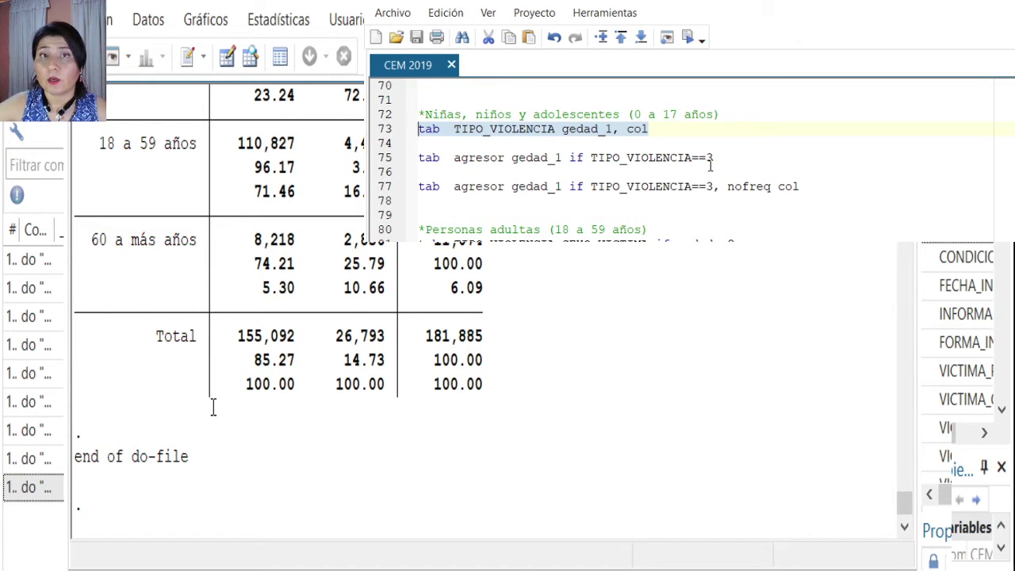
pyautogui.click(688, 39)
pyautogui.click(623, 487)
pyautogui.scroll(2, 622, 488)
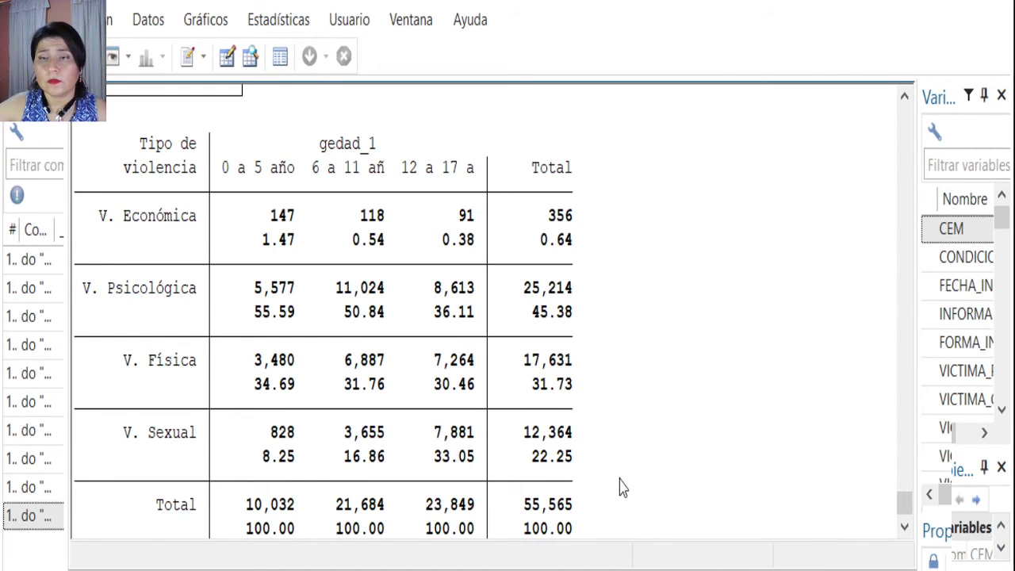
pyautogui.hotkey('alt', 'Tab')
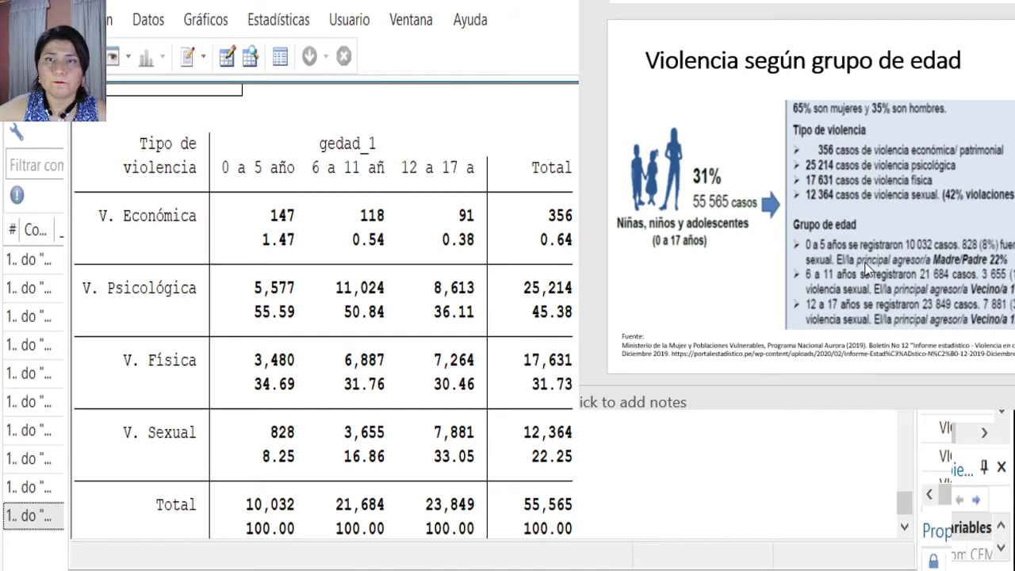
# Back in the do-file, run line 75 to tabulate agresor by gedad_1 for cases with TIPO_VIOLENCIA==3
pyautogui.hotkey('alt', 'Tab')
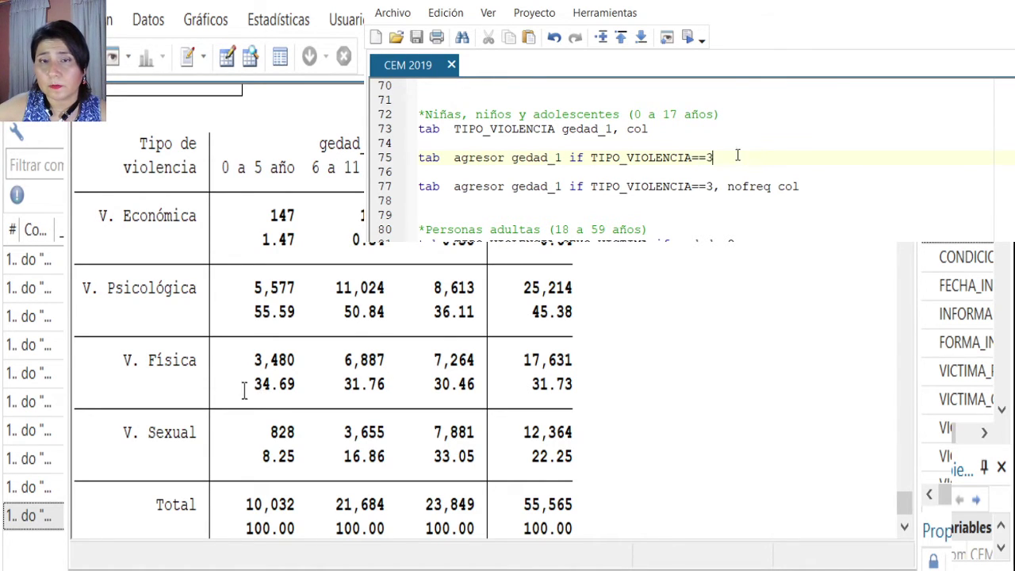
pyautogui.moveTo(749, 157); pyautogui.dragTo(388, 157)
pyautogui.hotkey('ctrl', 'd')
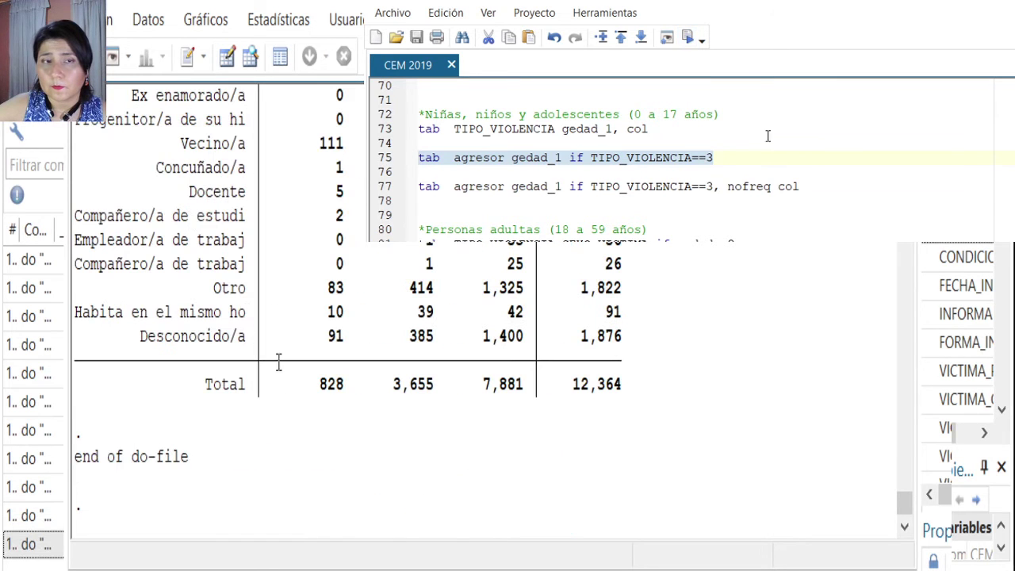
# Examine the agresor by gedad_1 frequency table, from Padre/Madre down to Desconocido/a and the totals
pyautogui.click(313, 405)
pyautogui.scroll(7, 313, 405)
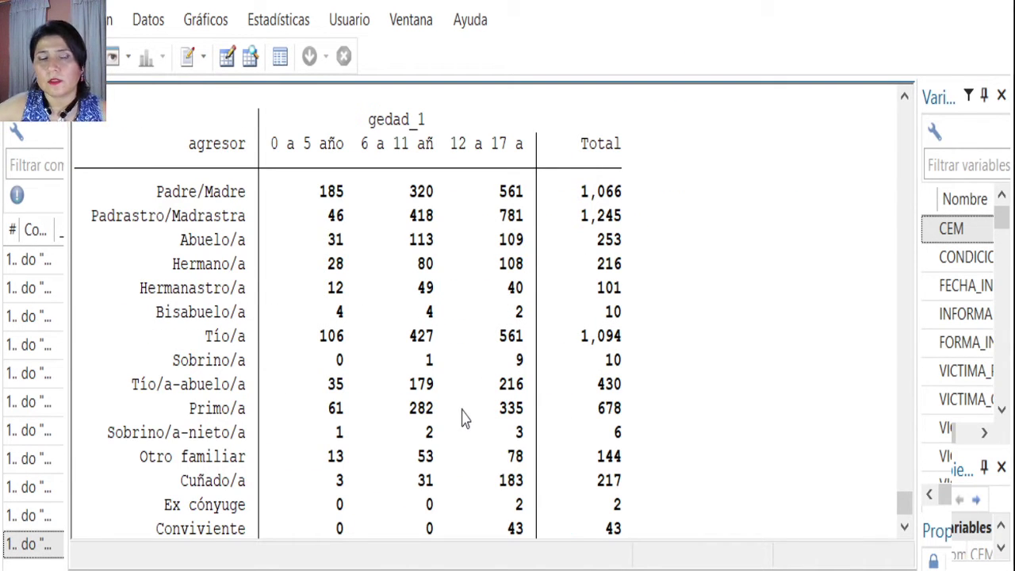
pyautogui.scroll(-1, 464, 419)
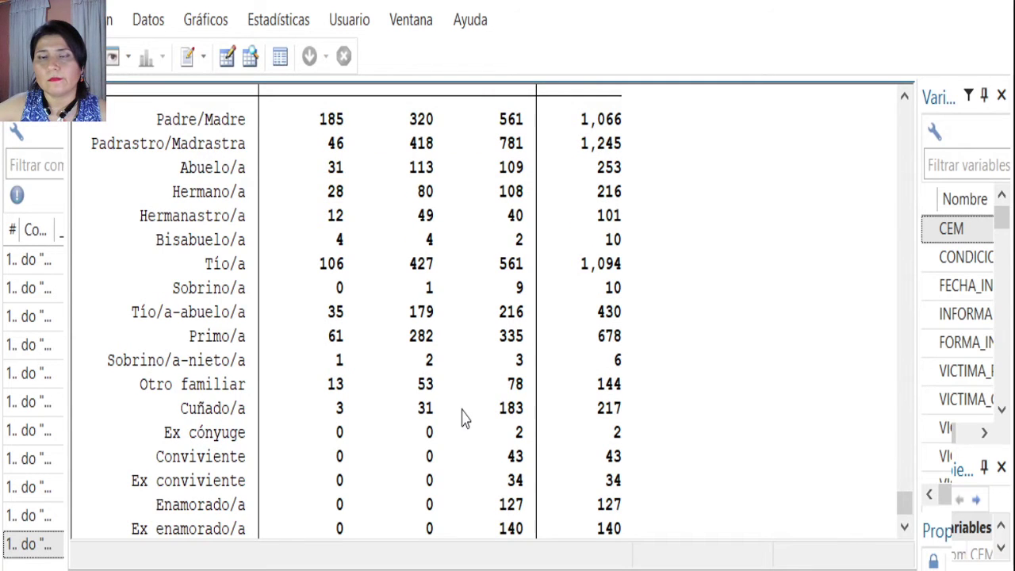
pyautogui.scroll(-1, 464, 419)
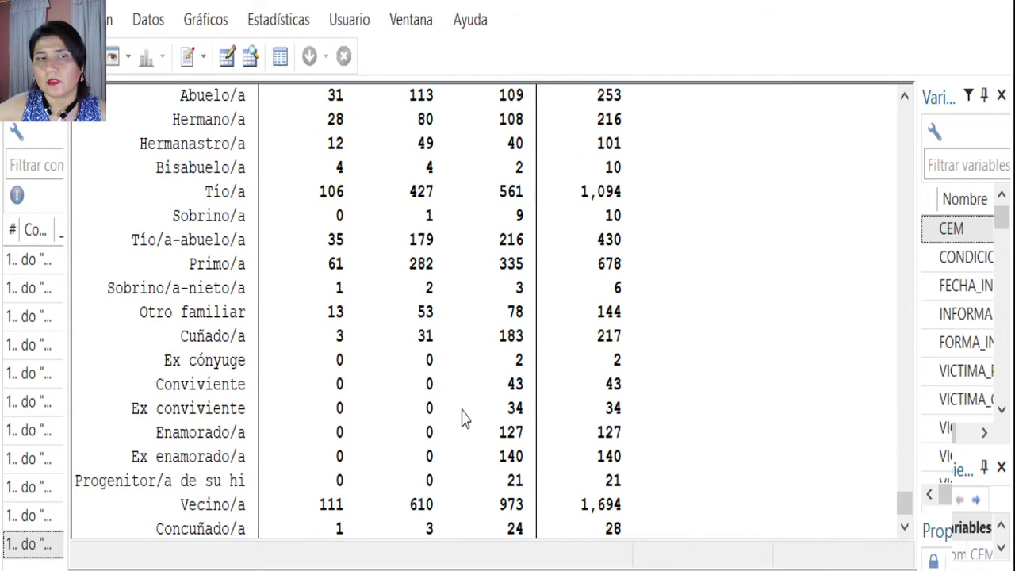
pyautogui.scroll(-2, 464, 419)
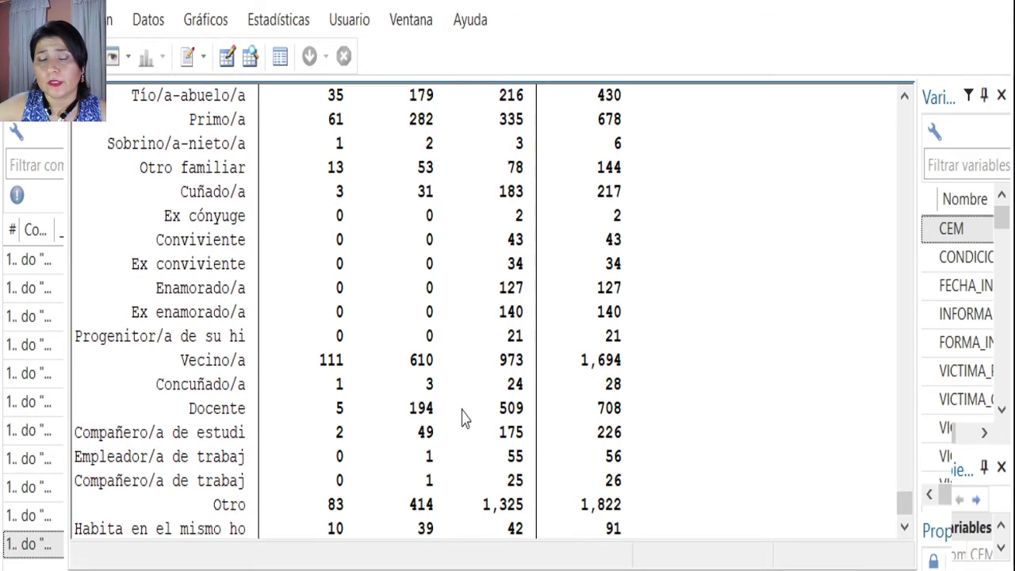
pyautogui.scroll(-1, 464, 419)
pyautogui.scroll(-1, 464, 418)
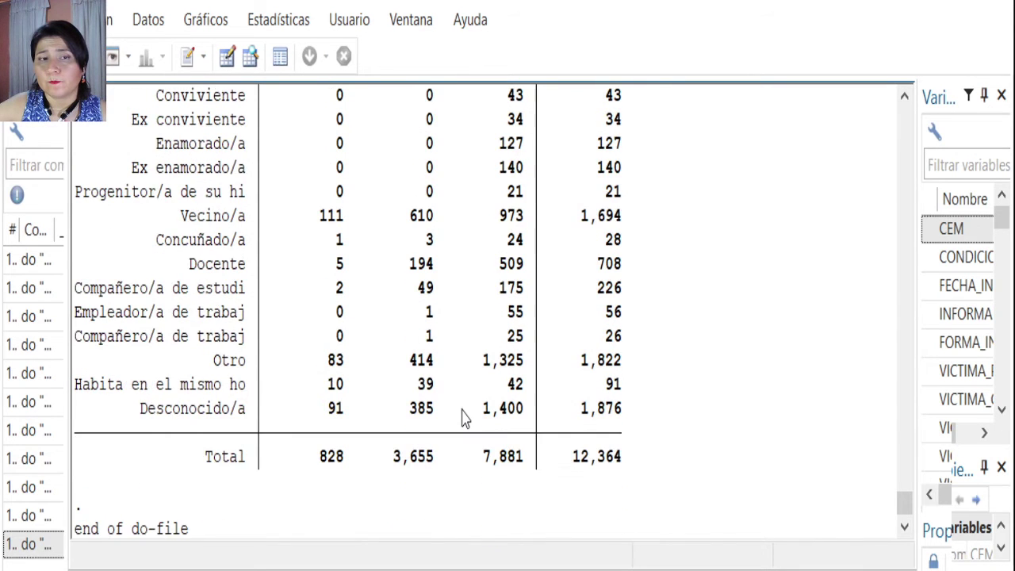
pyautogui.scroll(3, 464, 419)
pyautogui.scroll(3, 465, 418)
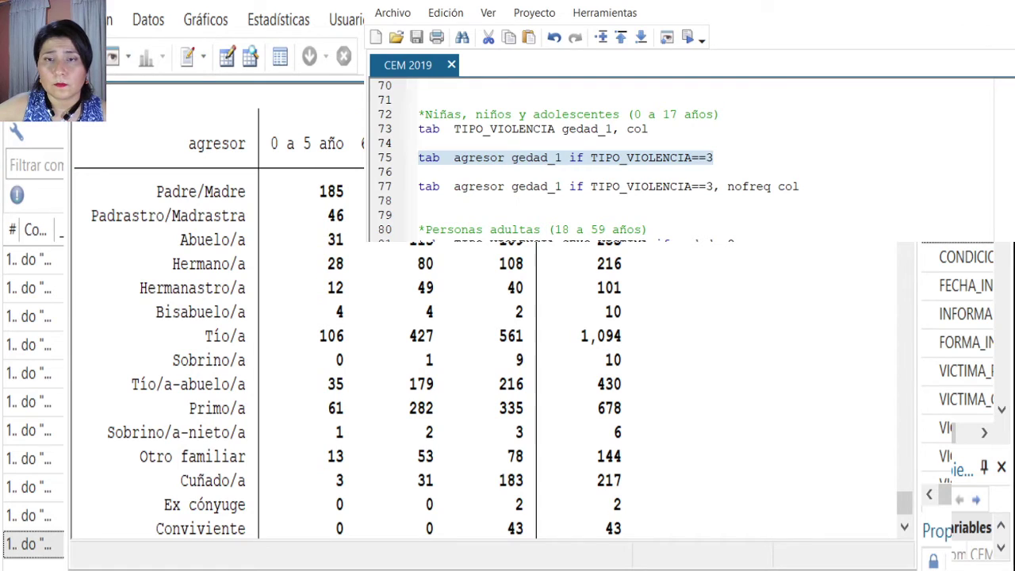
# Run line 77 to tabulate agresor by gedad_1 as column percentages only for TIPO_VIOLENCIA==3, and compare it with the age-group slides
pyautogui.click(822, 192)
pyautogui.moveTo(803, 187); pyautogui.dragTo(399, 194)
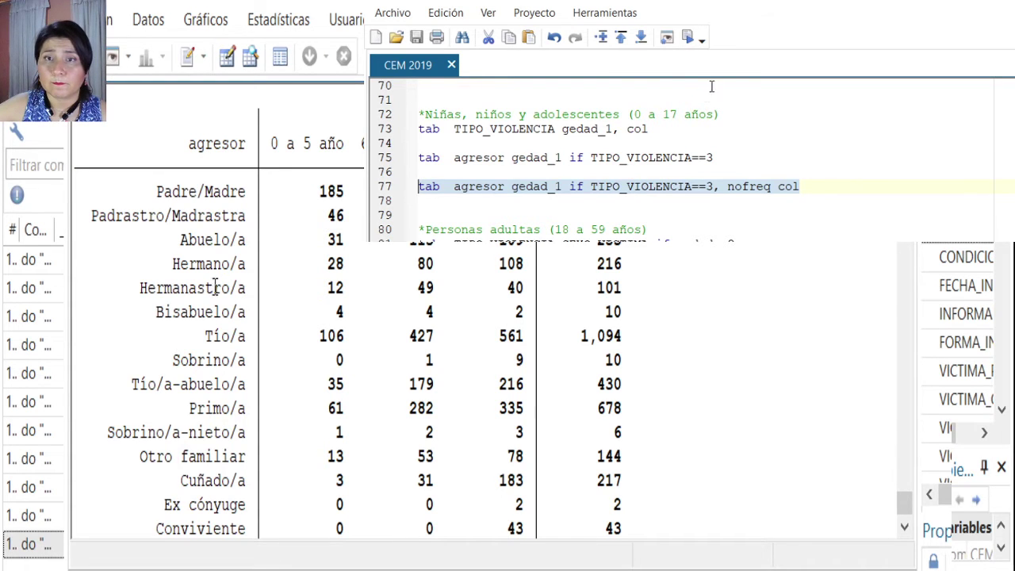
pyautogui.click(687, 37)
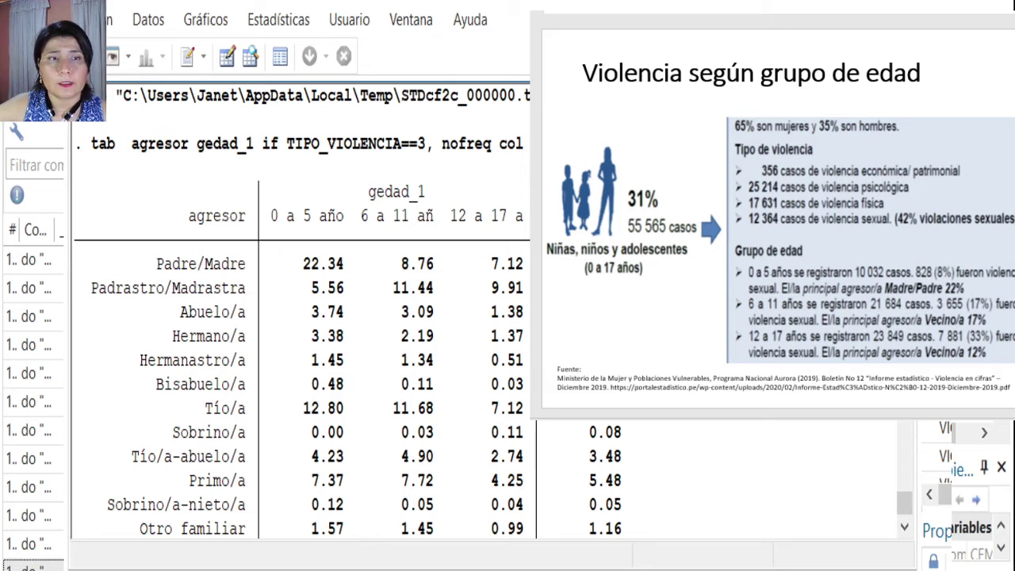
pyautogui.scroll(-4, 289, 344)
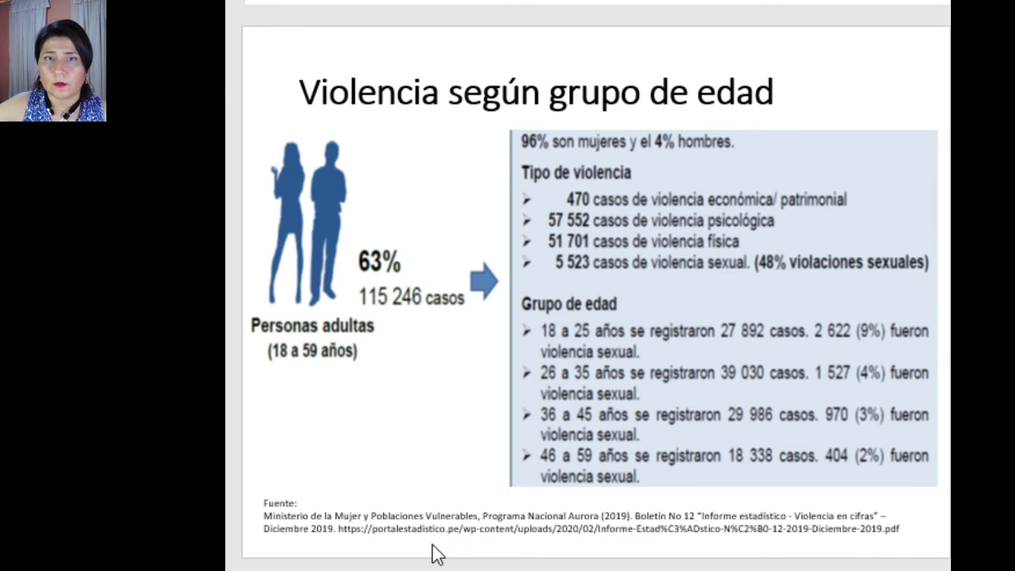
# Back in the Stata do-file, run line 81 to tabulate TIPO_VIOLENCIA by SEXO_VICTIMA for gedad==2 with row percentages, and compare it with the slide
pyautogui.hotkey('alt', 'Tab')
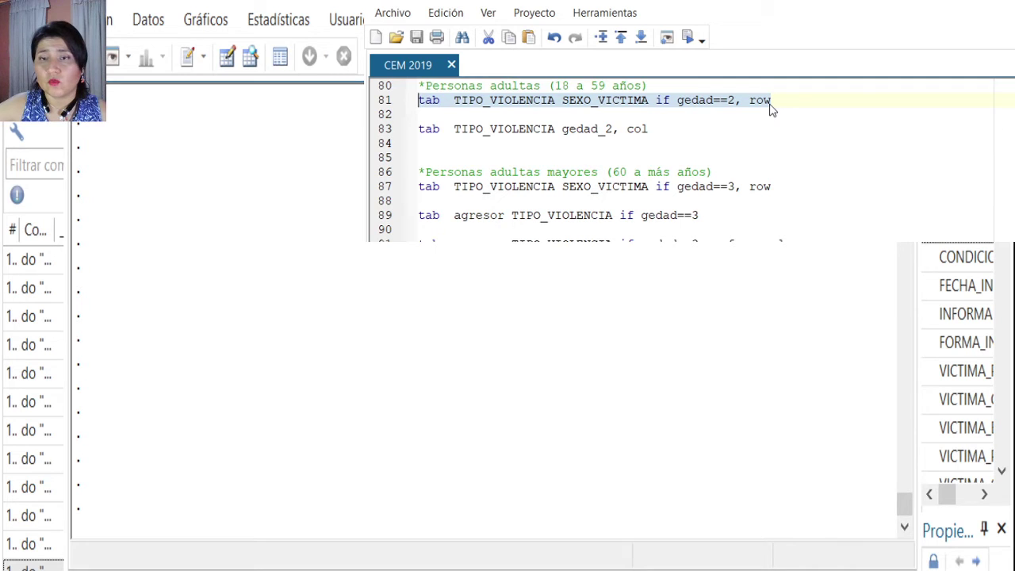
pyautogui.click(688, 40)
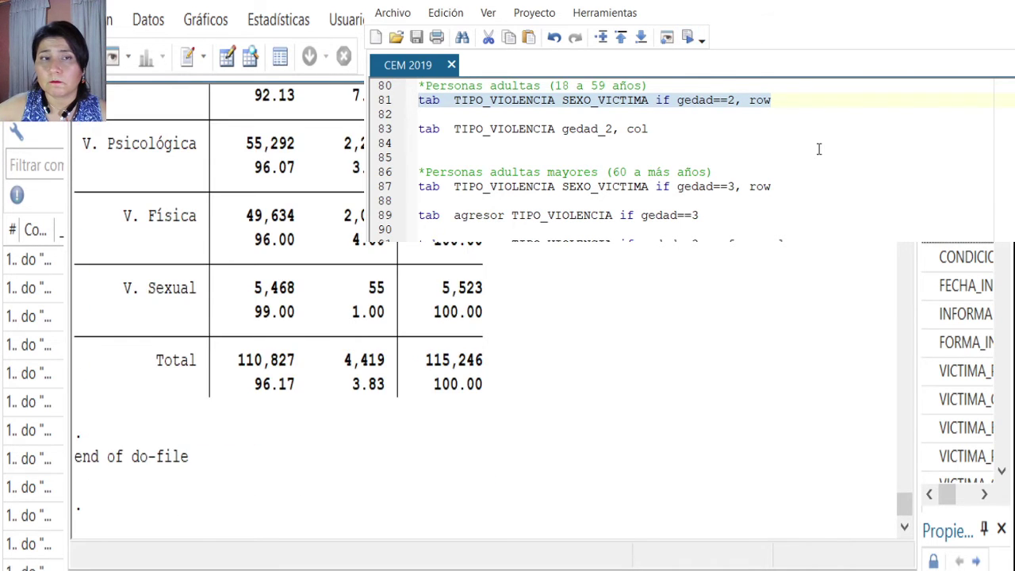
pyautogui.hotkey('alt', 'Tab')
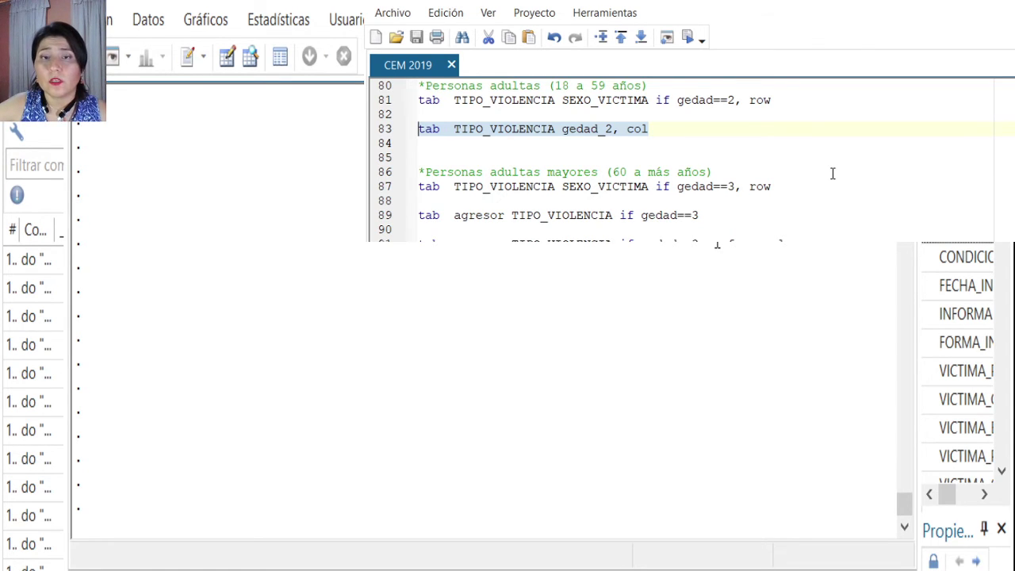
# Run line 83 to tabulate TIPO_VIOLENCIA by gedad_2 with column percentages, and compare it with the Personas adultas (18 a 59 años) slide
pyautogui.click(686, 38)
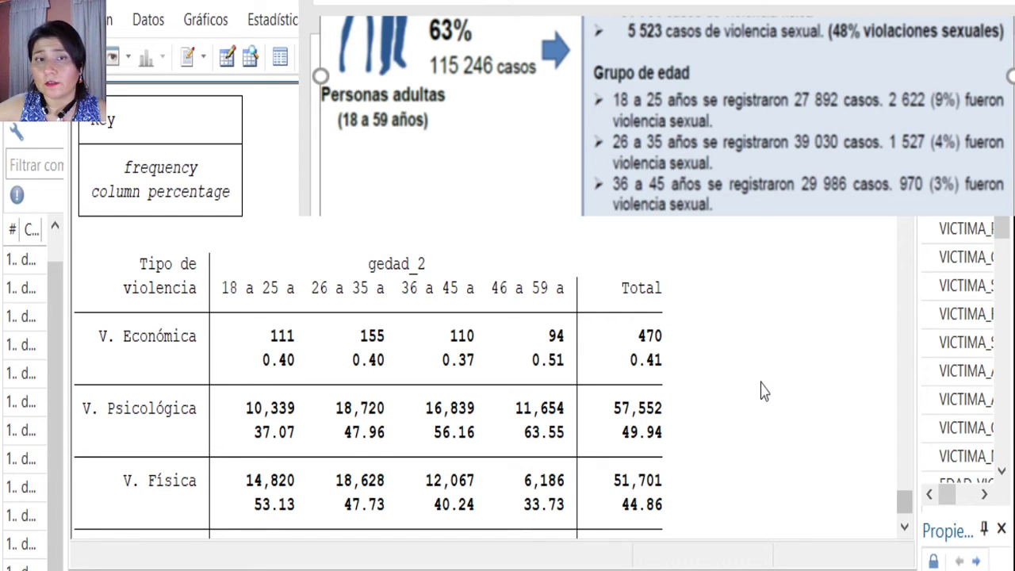
pyautogui.scroll(-3, 760, 390)
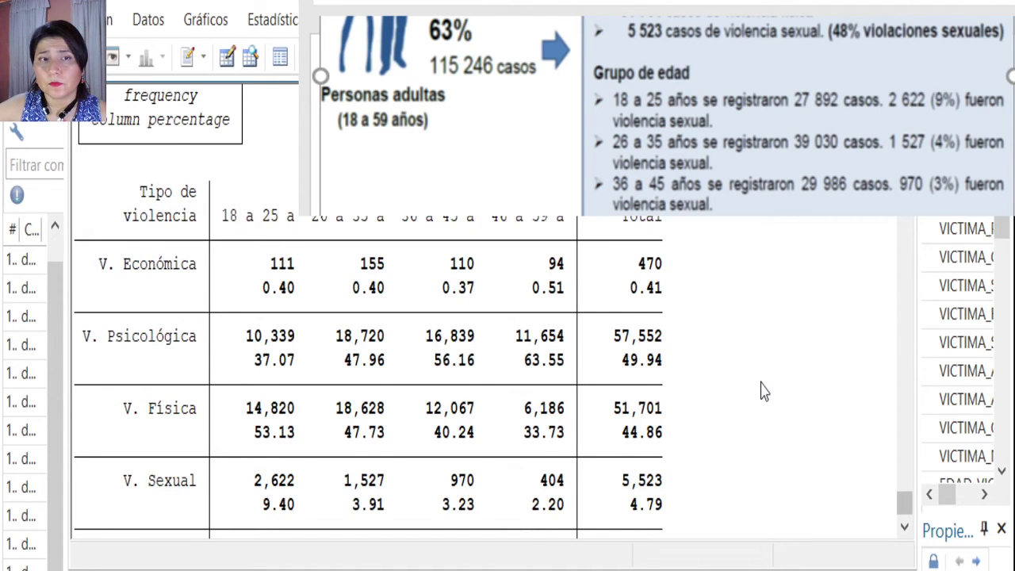
pyautogui.scroll(-1, 760, 390)
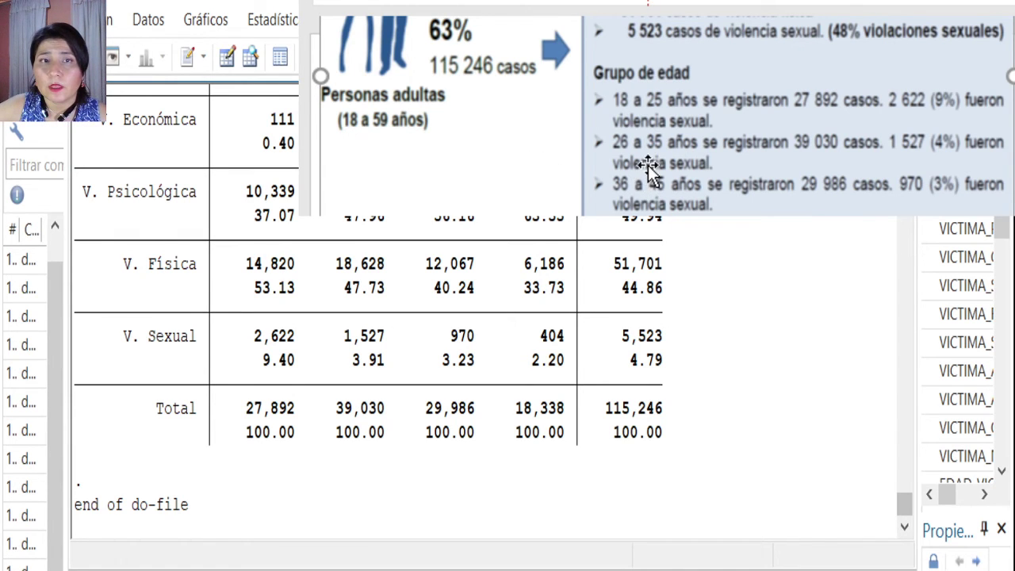
pyautogui.moveTo(669, 162); pyautogui.dragTo(688, 128)
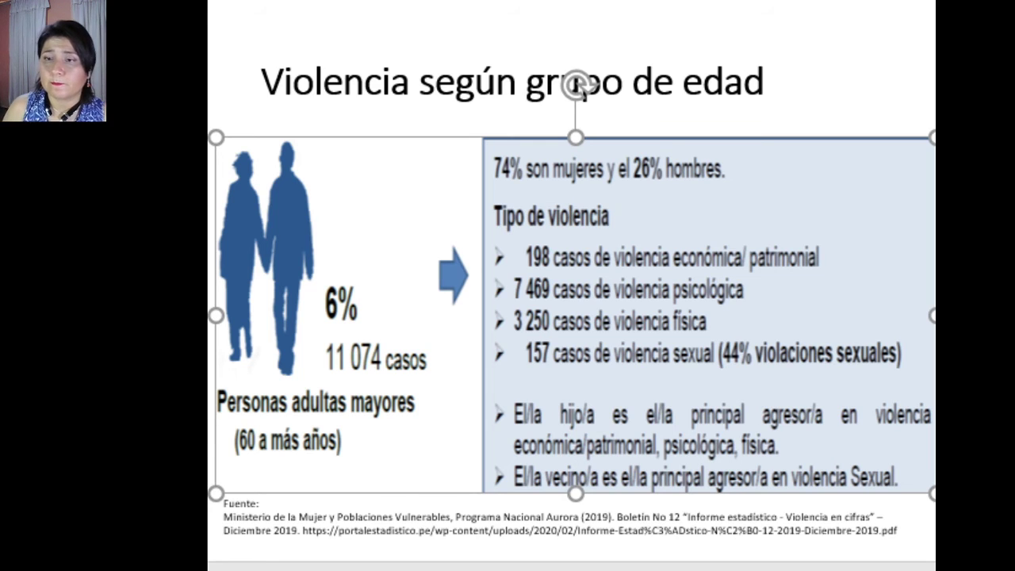
# In the do-file, run line 87 (TIPO_VIOLENCIA by SEXO_VICTIMA, row percentages) and line 89 (agresor by TIPO_VIOLENCIA) for gedad==3, and review the aggressor counts
pyautogui.hotkey('alt', 'Tab')
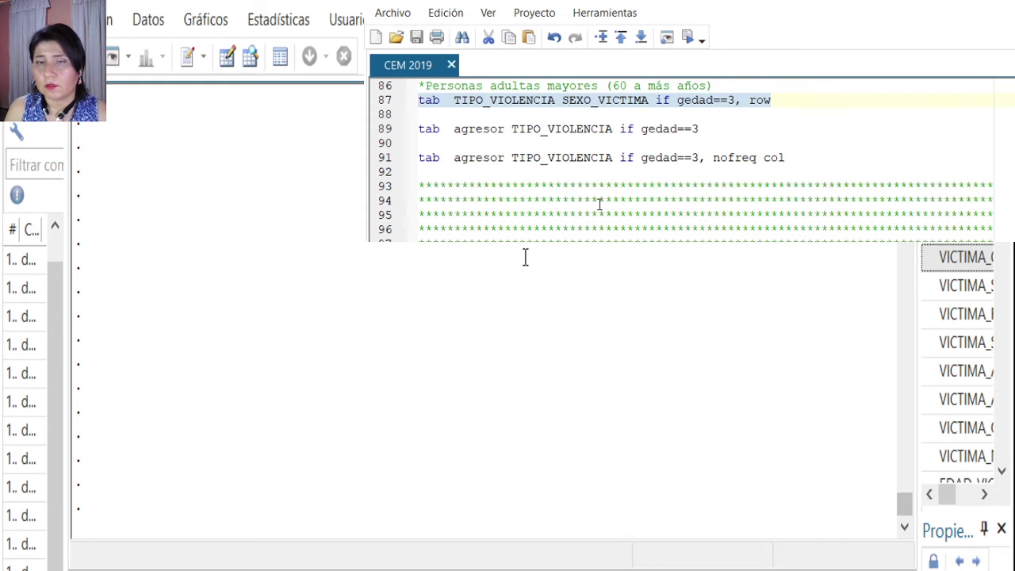
pyautogui.click(686, 40)
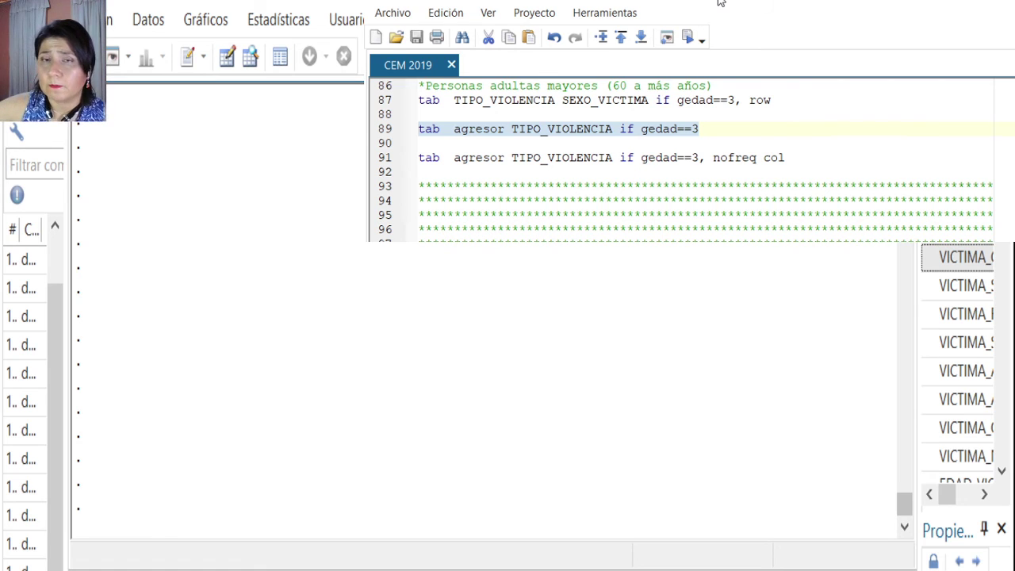
pyautogui.click(686, 37)
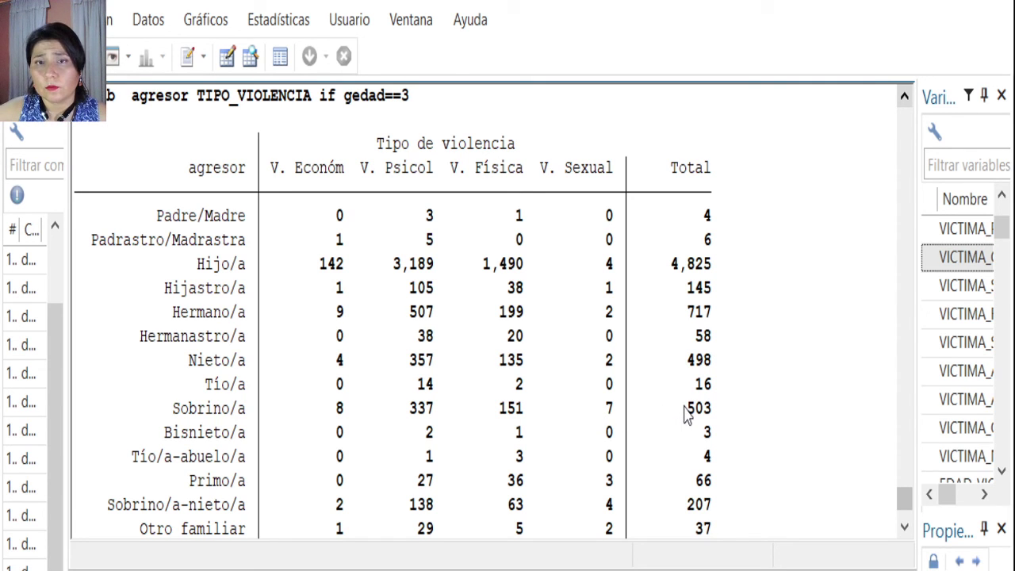
pyautogui.scroll(-7, 686, 414)
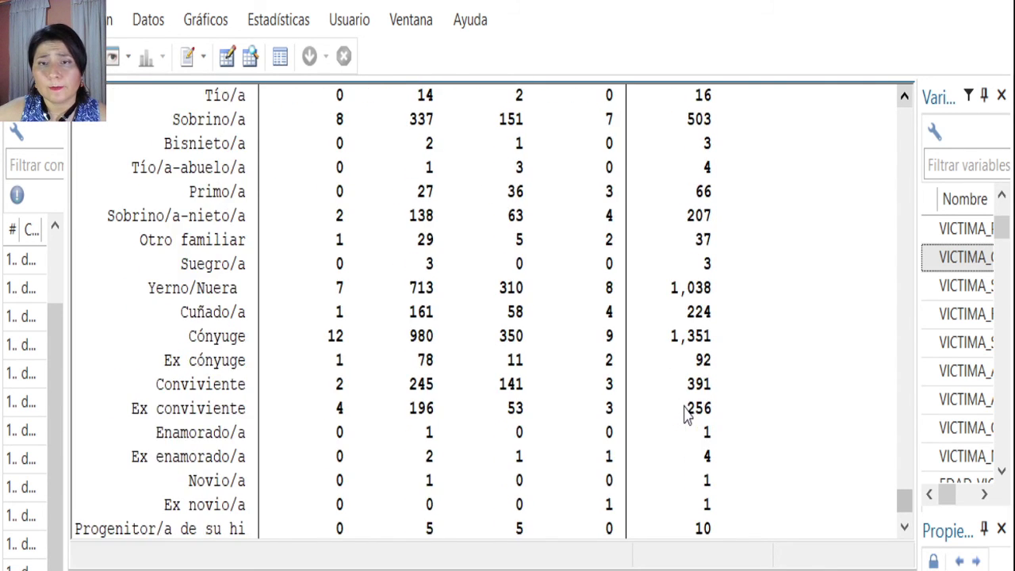
pyautogui.scroll(-3, 687, 413)
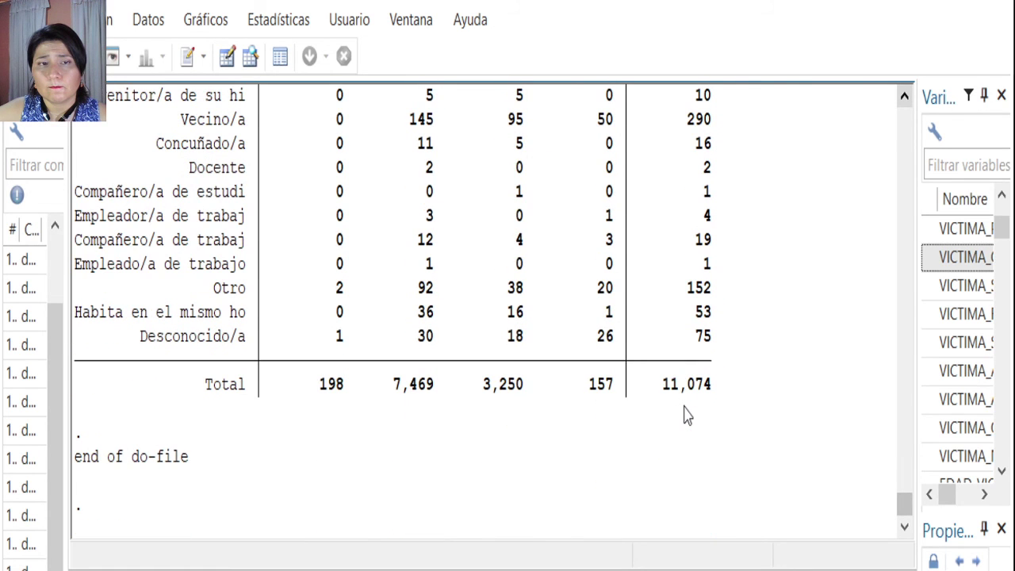
pyautogui.scroll(1, 687, 414)
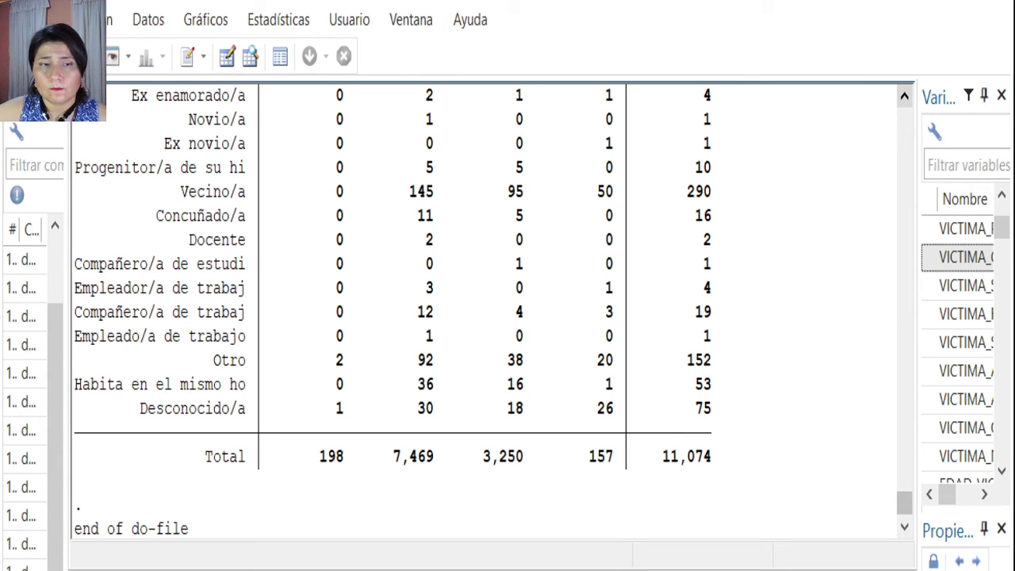
# Run line 91 to tabulate agresor by TIPO_VIOLENCIA for gedad==3 as column percentages only, and review the rows from Padre/Madre to Desconocido/a
pyautogui.hotkey('alt', 'Tab')
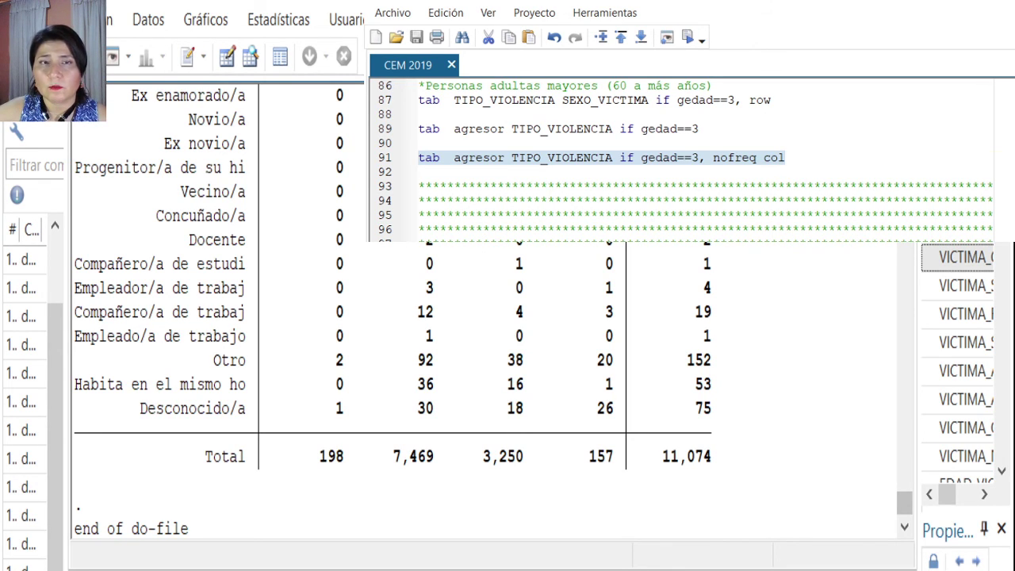
pyautogui.click(687, 37)
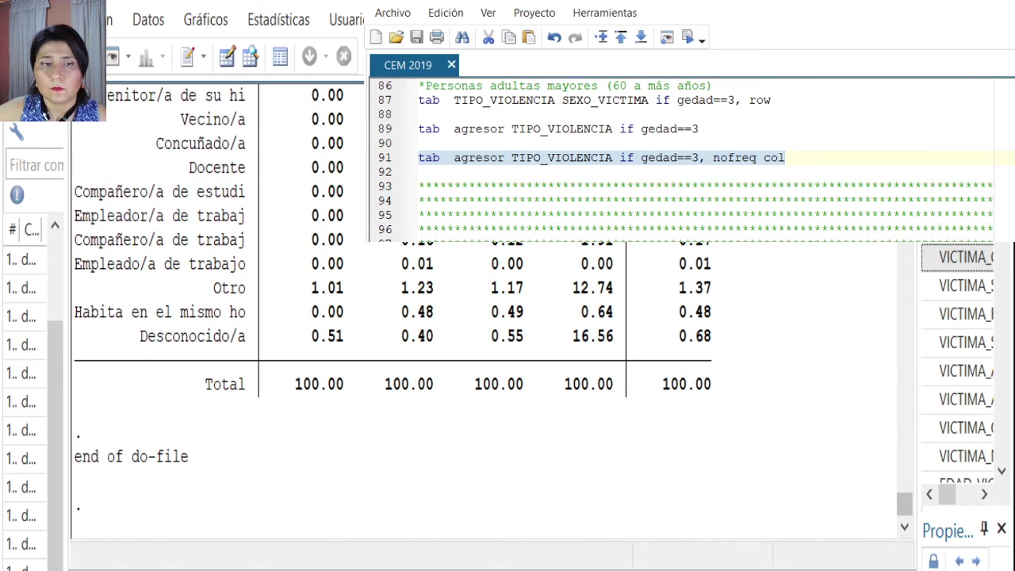
pyautogui.click(789, 341)
pyautogui.scroll(10, 788, 341)
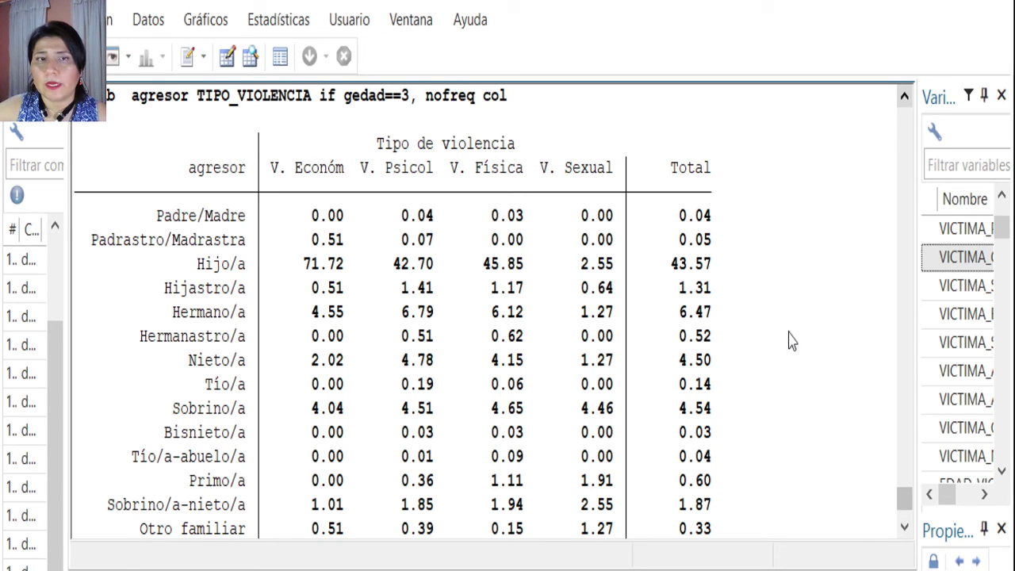
pyautogui.scroll(-1, 592, 388)
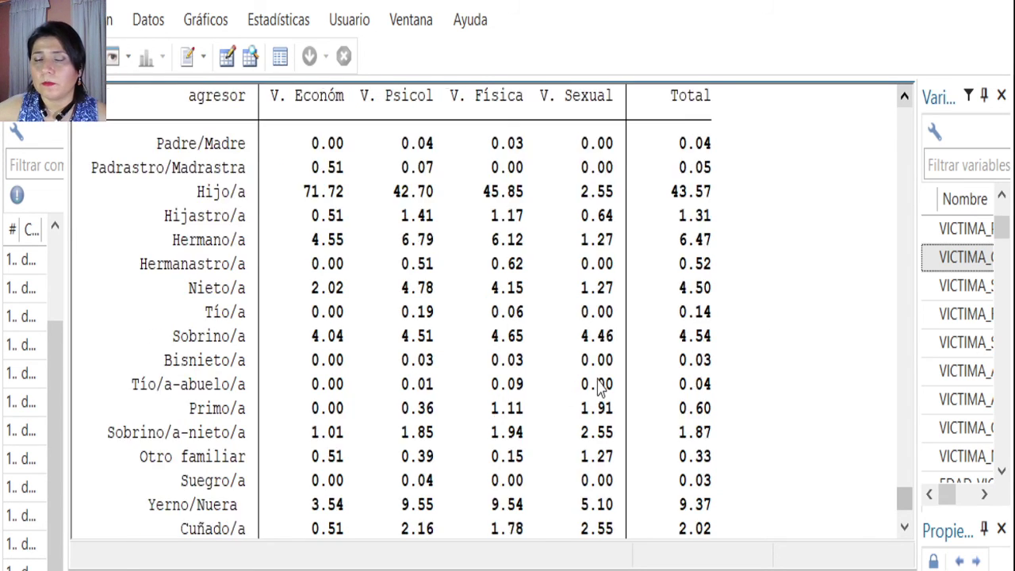
pyautogui.scroll(-3, 598, 388)
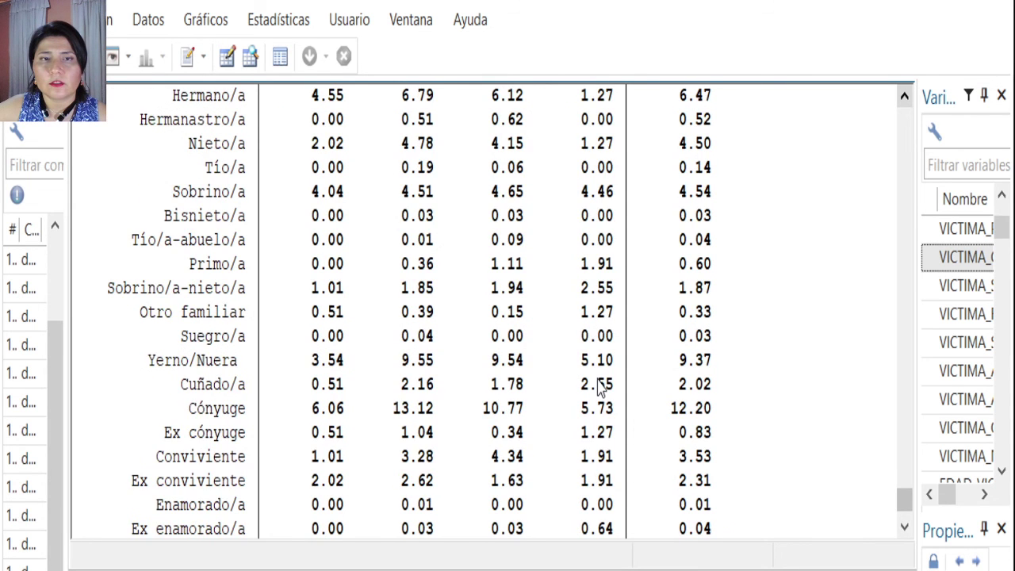
pyautogui.scroll(-5, 736, 418)
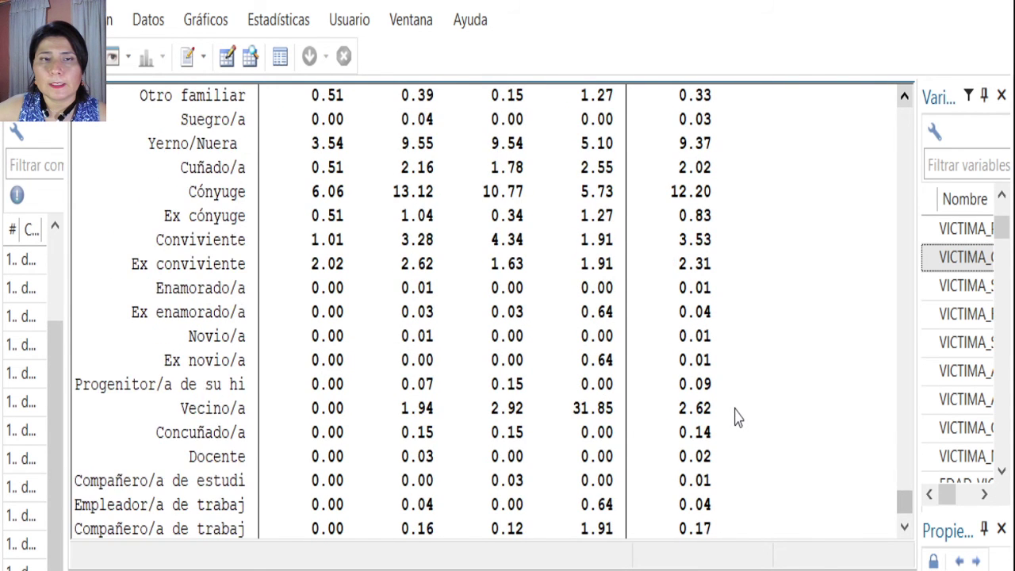
pyautogui.scroll(1, 736, 418)
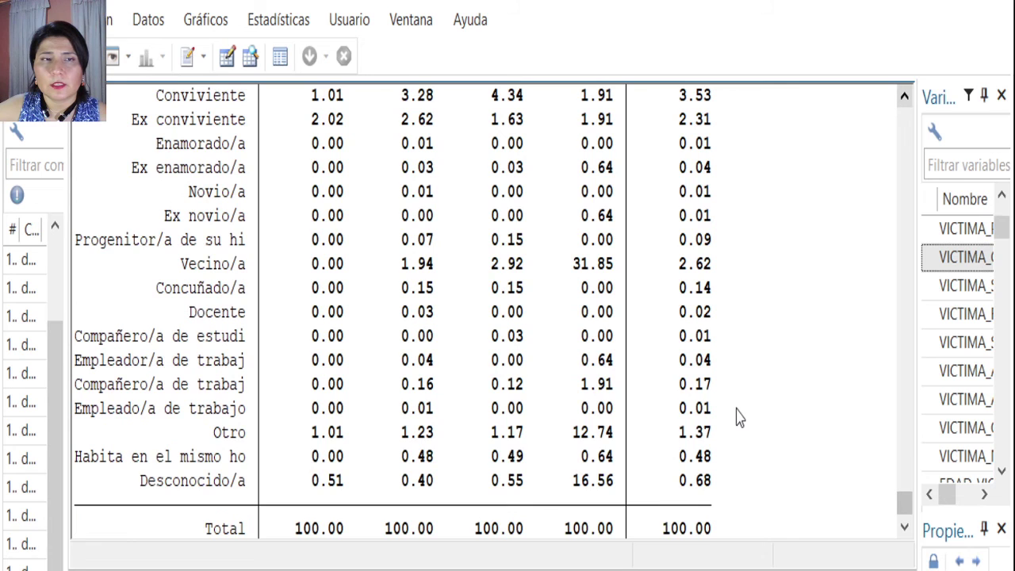